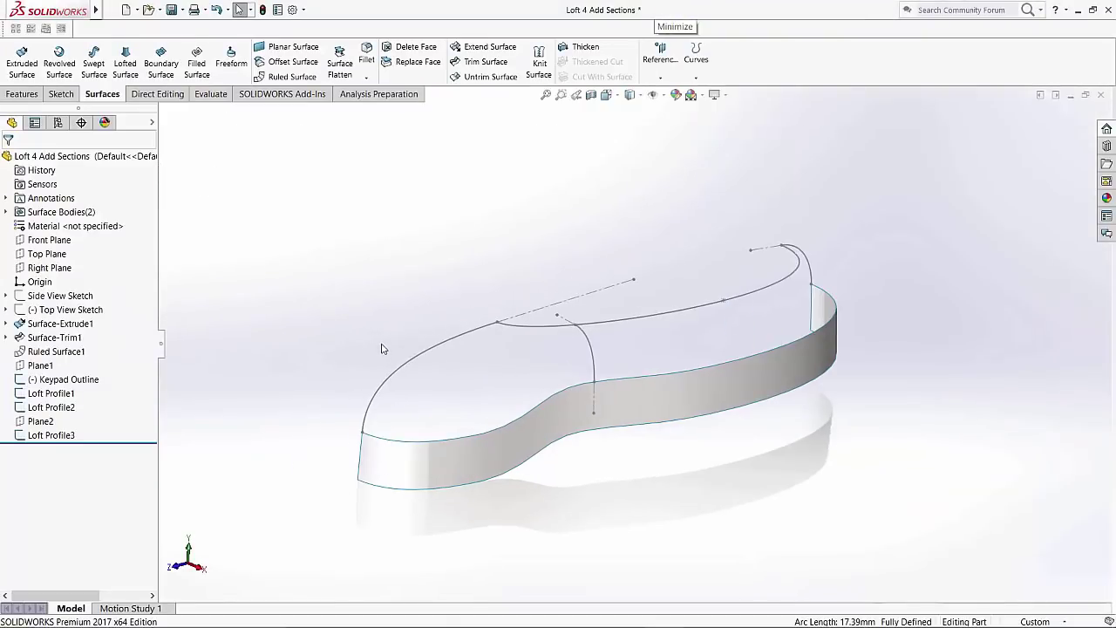
Widen the FeatureManager tree so the keypad model's sketch and loft profile names show in full
{"action": "scroll", "coordinate": [256, 394], "scroll_direction": "down", "scroll_amount": 2}
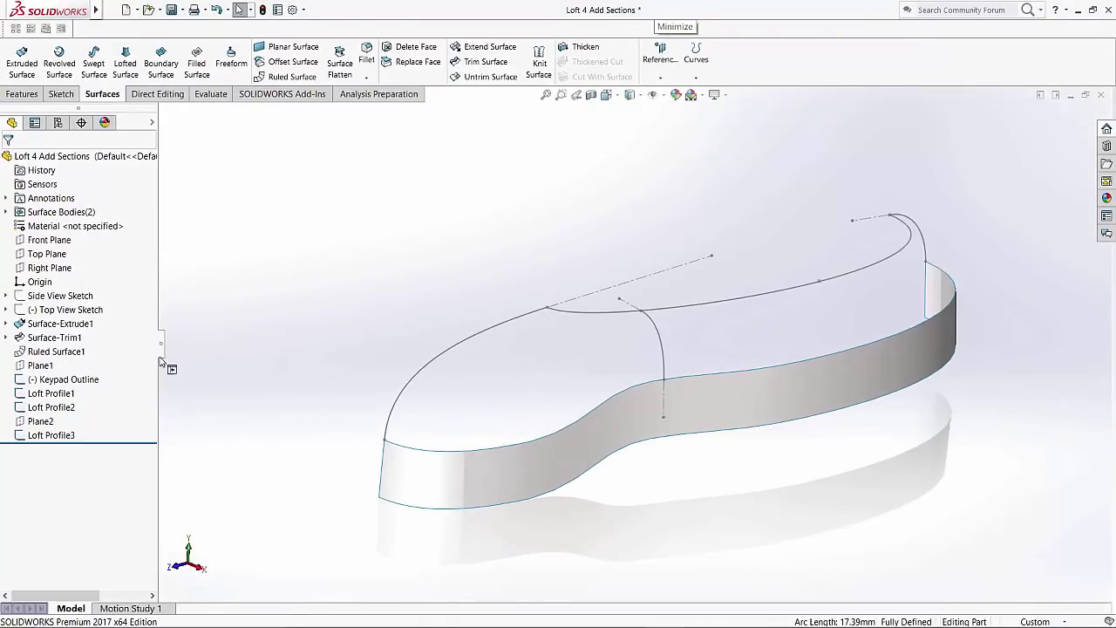
{"action": "left_click_drag", "start_coordinate": [159, 357], "coordinate": [183, 357]}
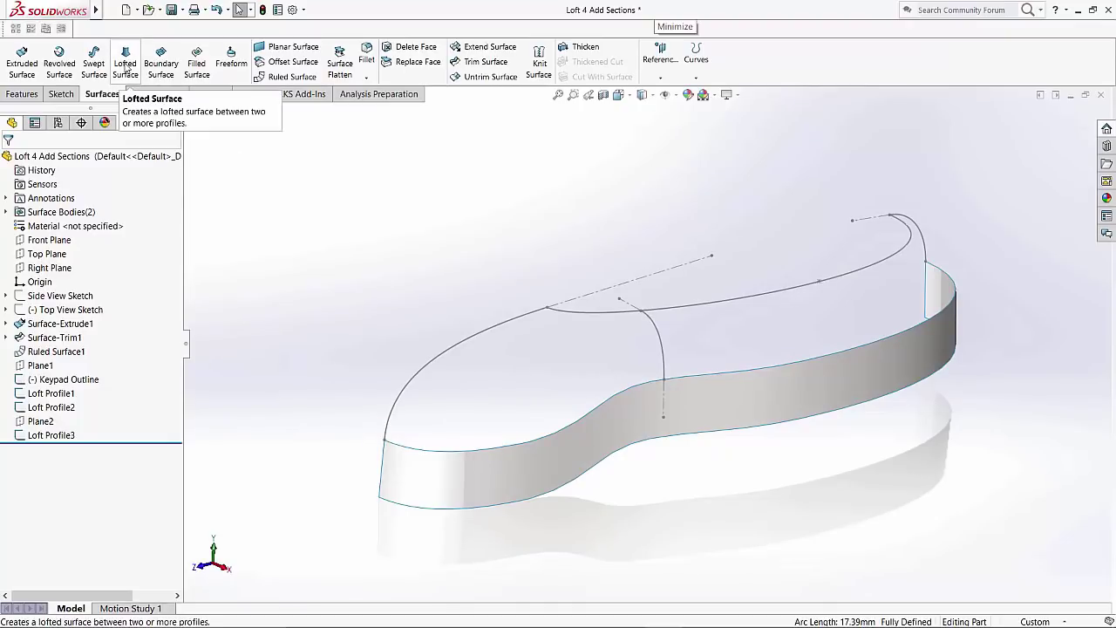
Start a lofted surface through Loft Profile2, Loft Profile3 and Loft Profile1
{"action": "left_click", "coordinate": [125, 68]}
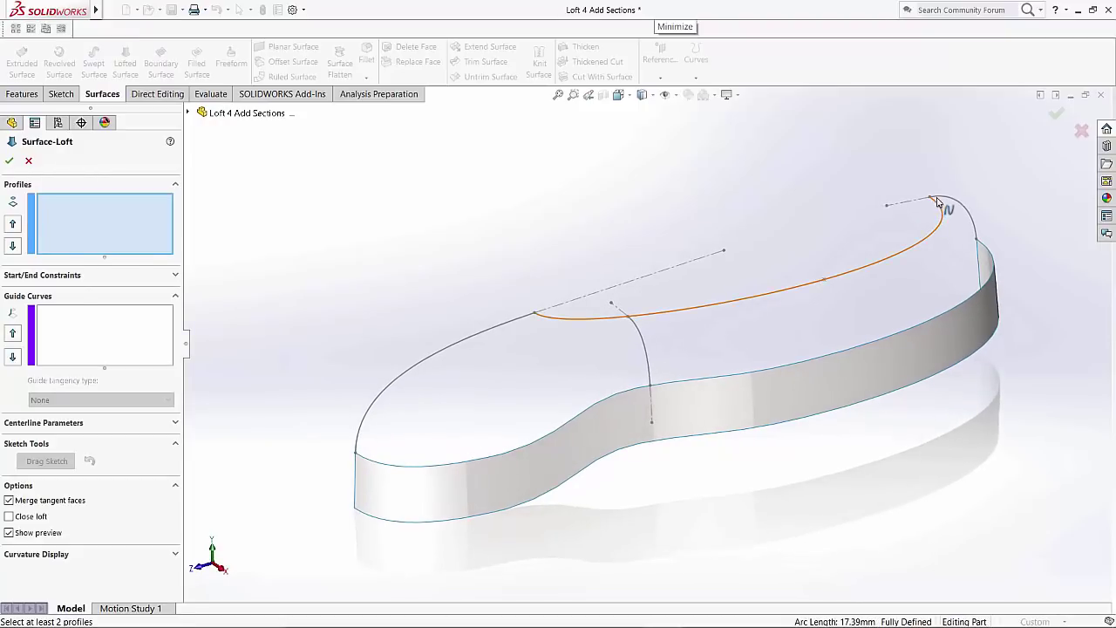
{"action": "left_click", "coordinate": [939, 201]}
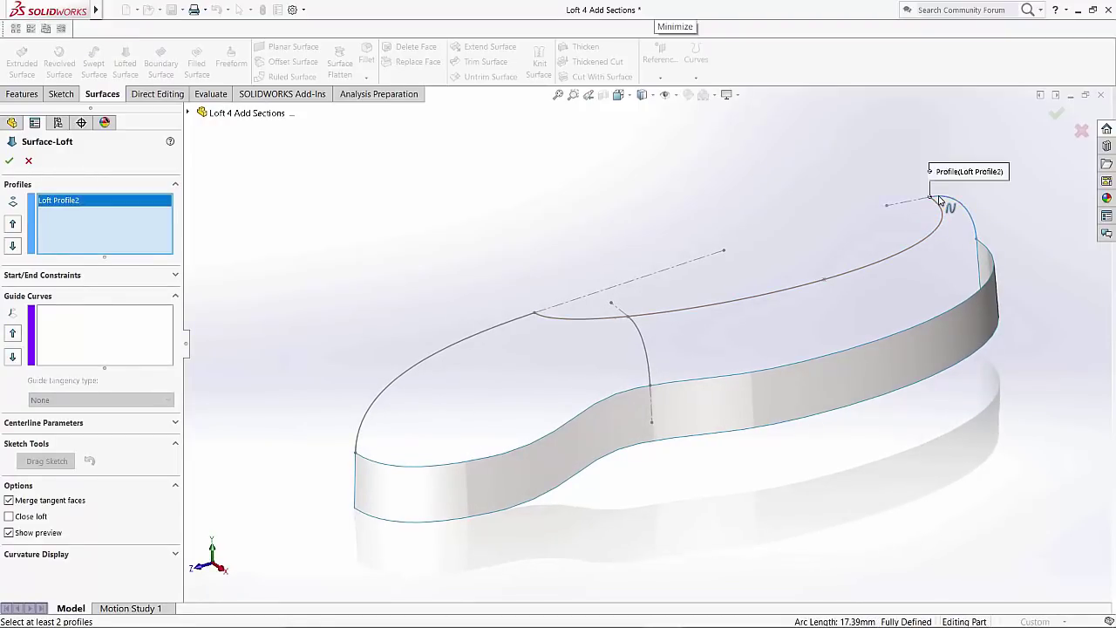
{"action": "left_click", "coordinate": [635, 324]}
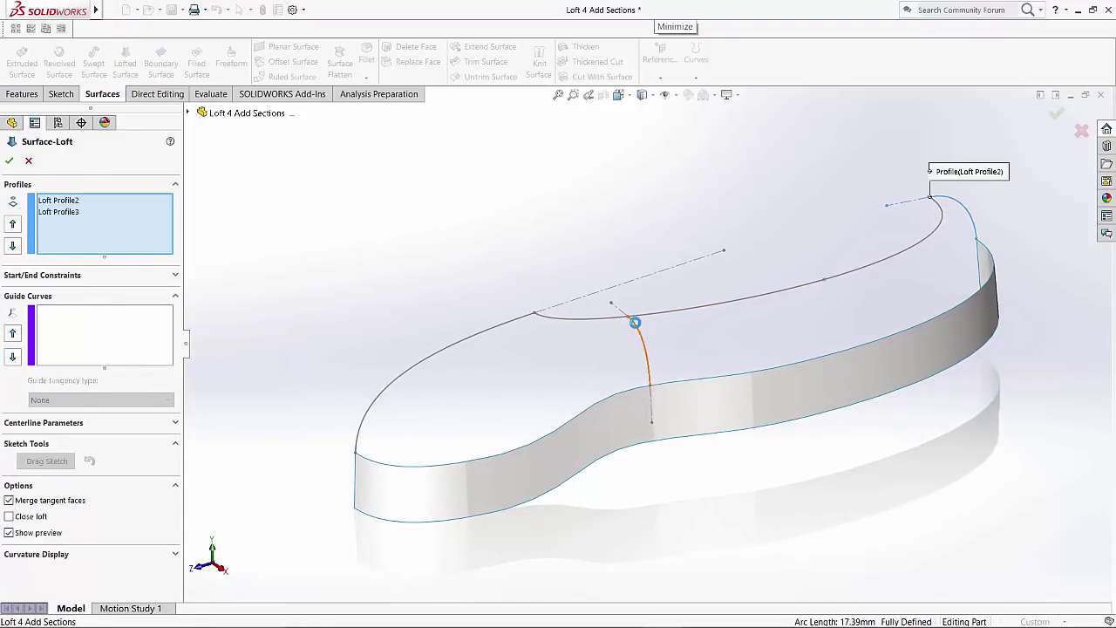
{"action": "left_click", "coordinate": [527, 321]}
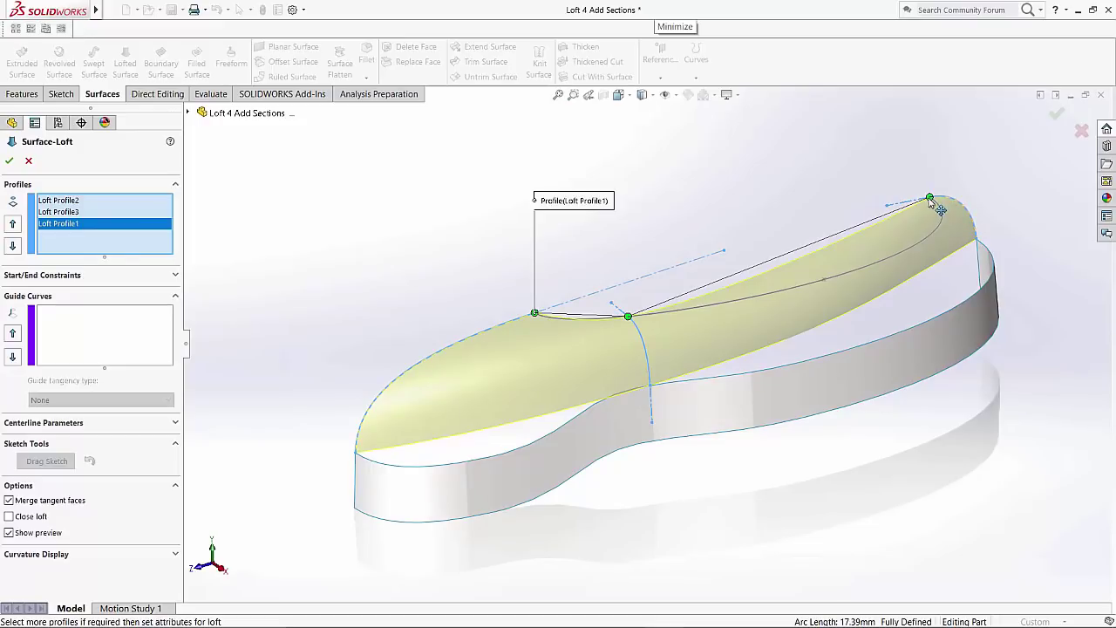
Reposition the loft connector at the rear profile tip and inspect the loft preview
{"action": "left_click_drag", "start_coordinate": [935, 203], "coordinate": [979, 253]}
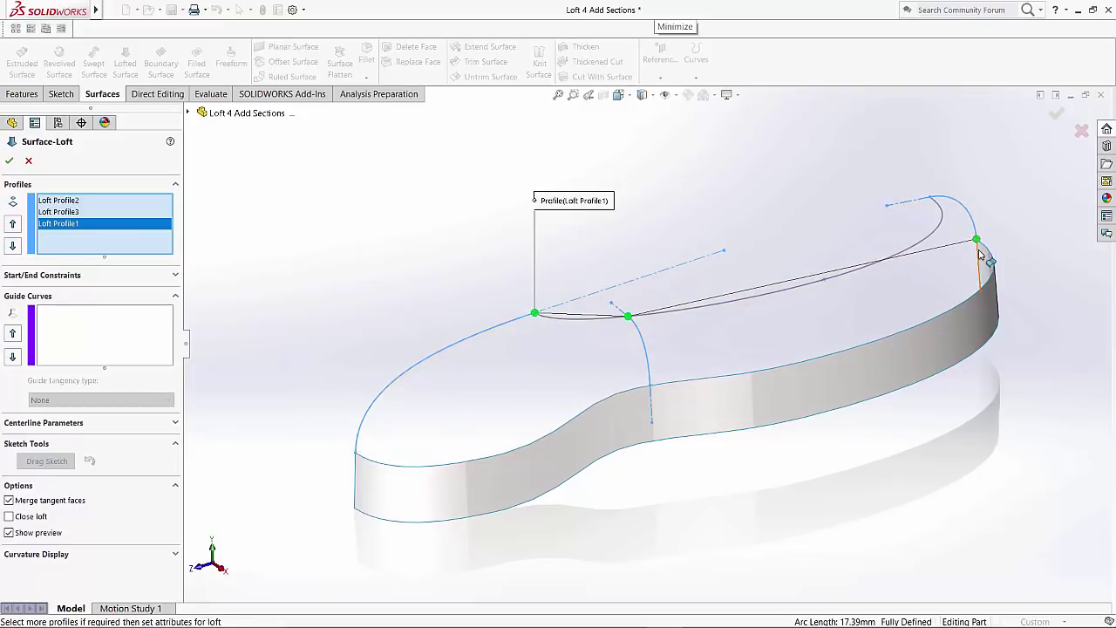
{"action": "mouse_move", "coordinate": [938, 275]}
{"action": "middle_mouse_down"}
{"action": "mouse_move", "coordinate": [924, 302]}
{"action": "mouse_move", "coordinate": [949, 279]}
{"action": "middle_mouse_up"}
{"action": "left_click_drag", "start_coordinate": [1008, 215], "coordinate": [959, 182]}
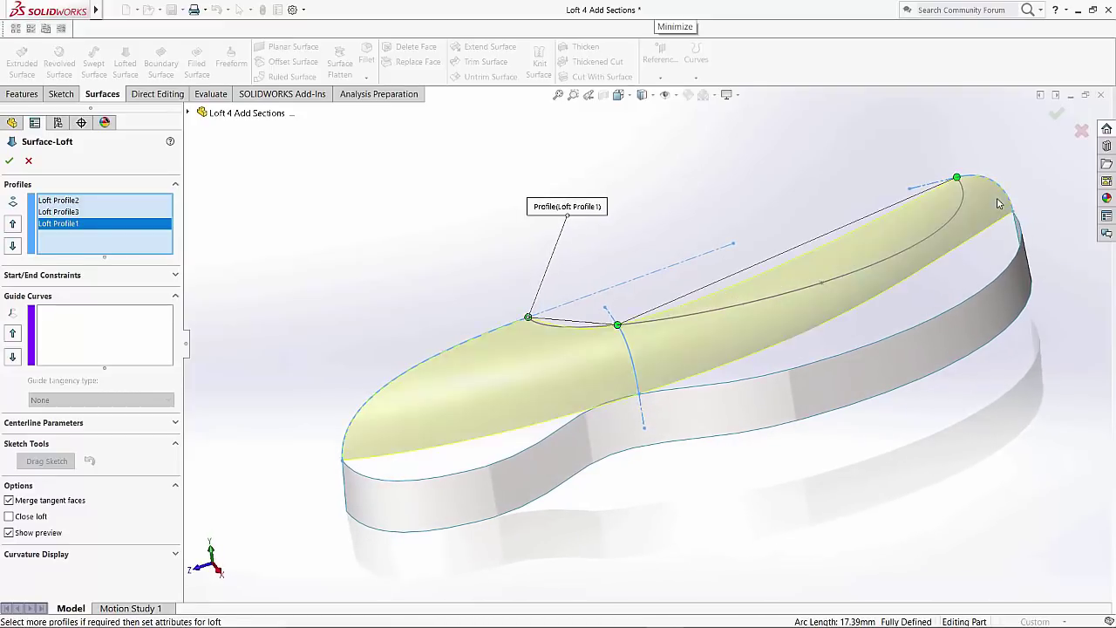
{"action": "middle_click_drag", "start_coordinate": [949, 274], "coordinate": [958, 199]}
{"action": "mouse_move", "coordinate": [949, 284]}
{"action": "middle_mouse_down"}
{"action": "mouse_move", "coordinate": [937, 296]}
{"action": "mouse_move", "coordinate": [962, 274]}
{"action": "mouse_move", "coordinate": [1014, 332]}
{"action": "mouse_move", "coordinate": [992, 314]}
{"action": "mouse_move", "coordinate": [929, 302]}
{"action": "mouse_move", "coordinate": [954, 296]}
{"action": "mouse_move", "coordinate": [946, 301]}
{"action": "middle_mouse_up"}
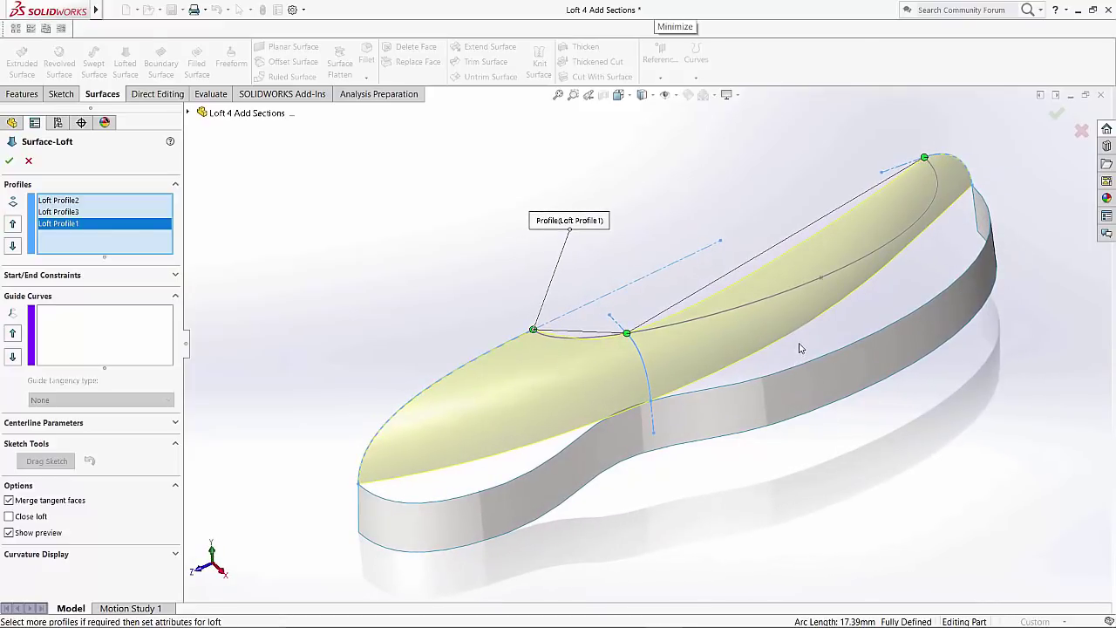
{"action": "scroll", "coordinate": [793, 361], "scroll_direction": "up", "scroll_amount": 1}
{"action": "middle_click_drag", "start_coordinate": [785, 334], "coordinate": [784, 322]}
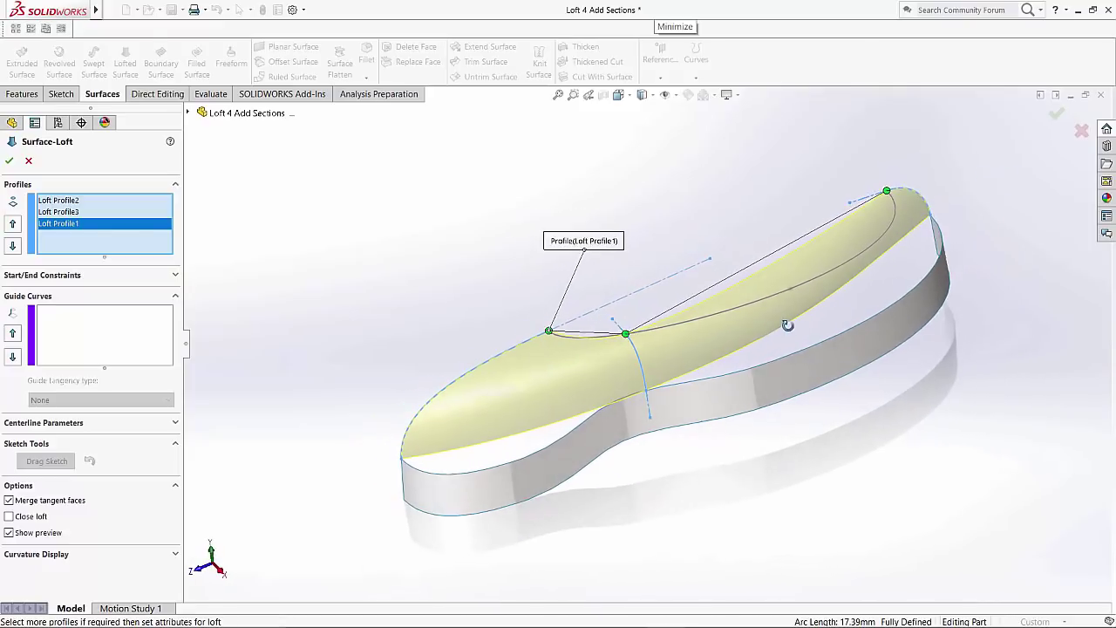
{"action": "left_click", "coordinate": [119, 337]}
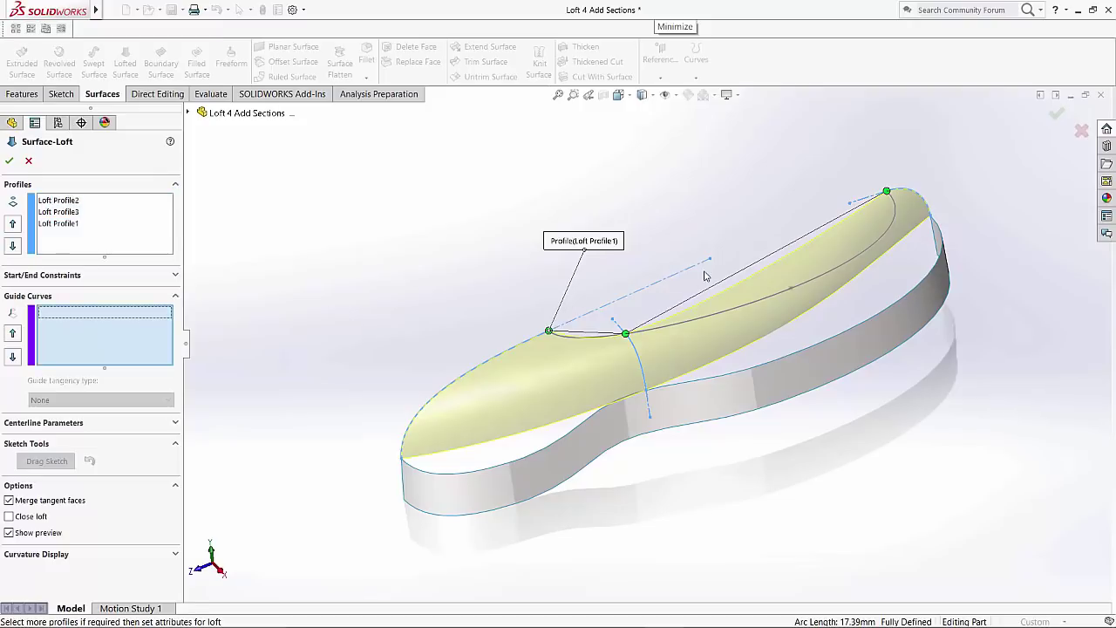
Add the Keypad Outline and the side wall's top edge (Edge<1>) as loft guide curves
{"action": "left_click", "coordinate": [747, 310]}
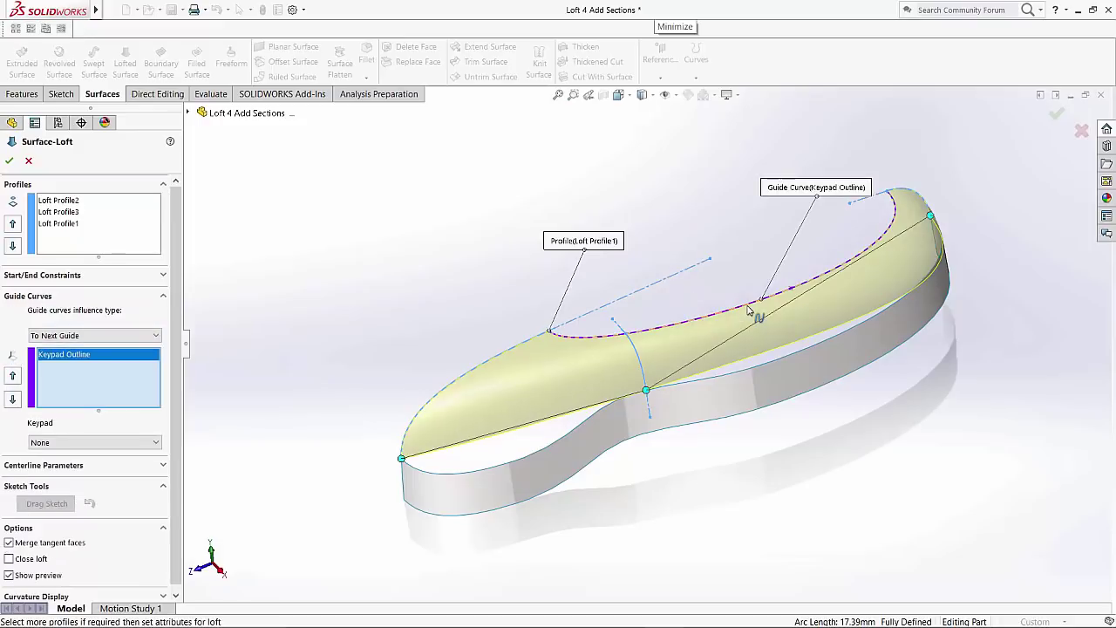
{"action": "left_click", "coordinate": [507, 468]}
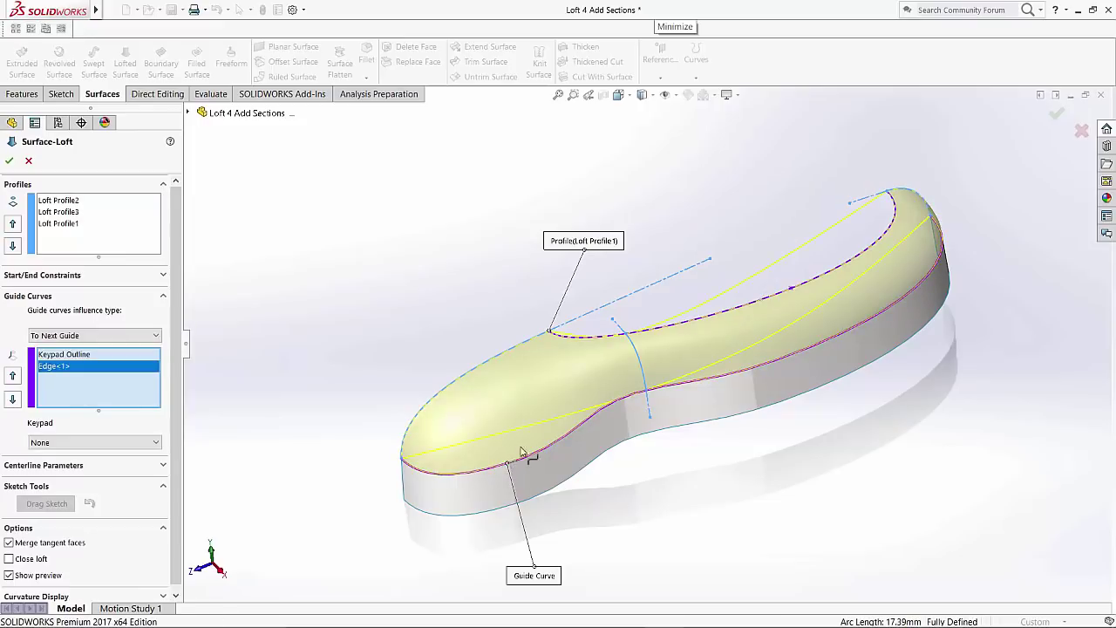
{"action": "middle_click_drag", "start_coordinate": [785, 471], "coordinate": [763, 436]}
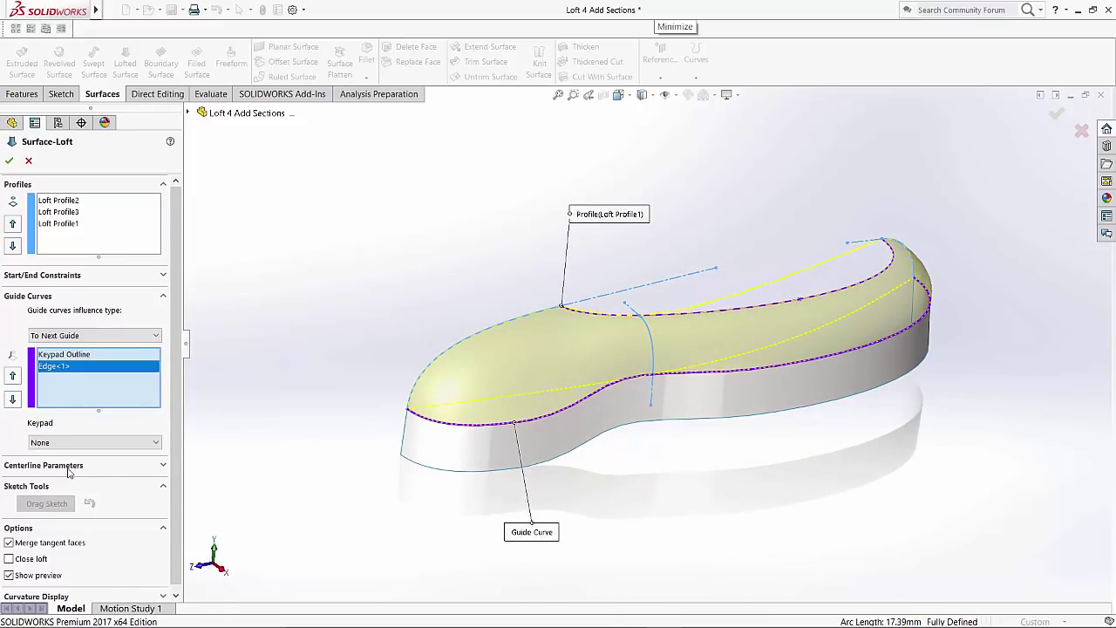
{"action": "middle_click_drag", "start_coordinate": [568, 443], "coordinate": [677, 463]}
{"action": "scroll", "coordinate": [599, 337], "scroll_direction": "down", "scroll_amount": 5}
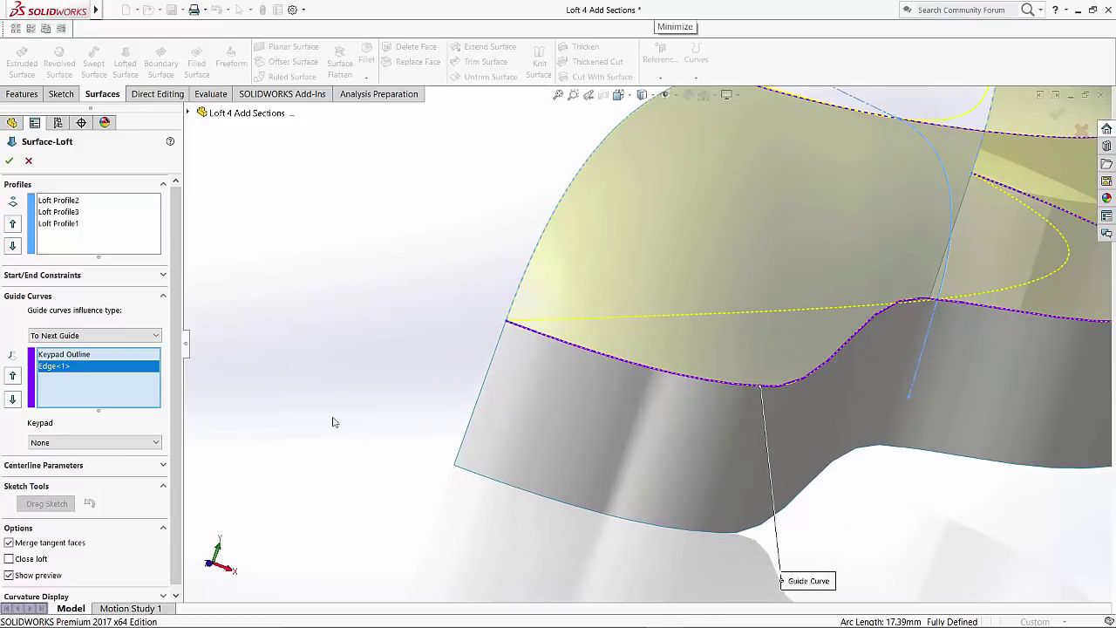
{"action": "left_click", "coordinate": [52, 367]}
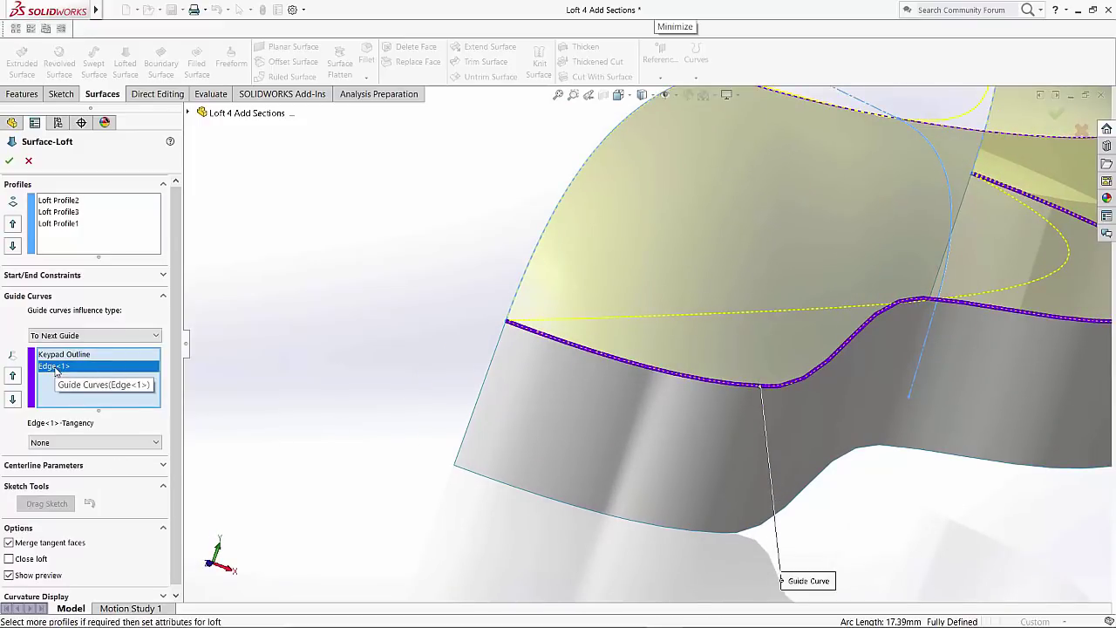
{"action": "left_click", "coordinate": [56, 446]}
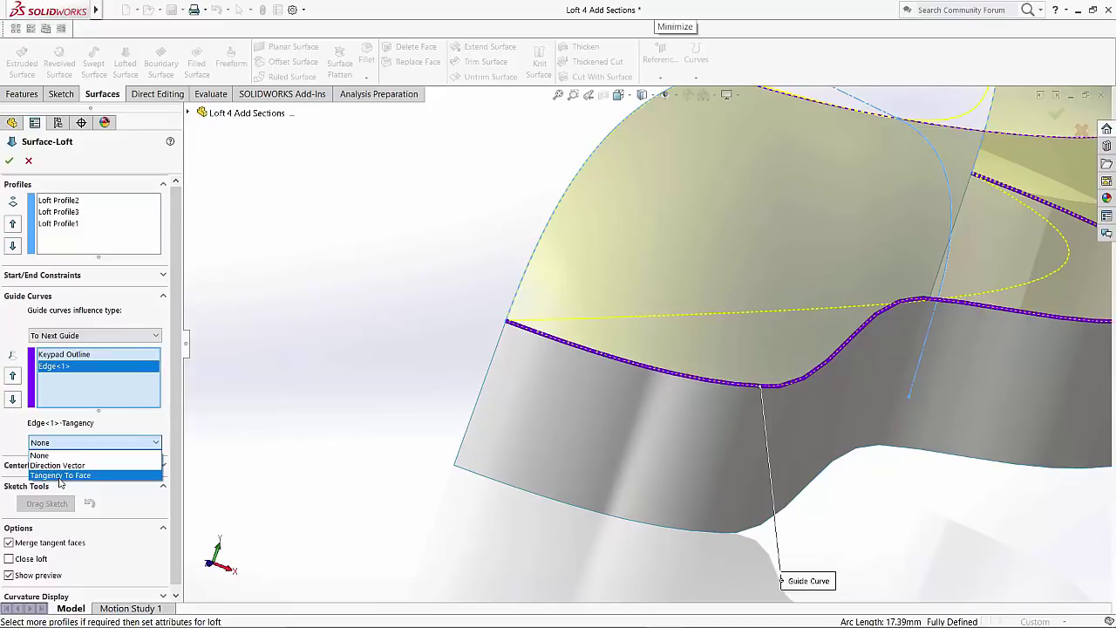
Set Edge<1> to Tangency To Face and accept the loft as Surface-Loft2
{"action": "left_click", "coordinate": [60, 475]}
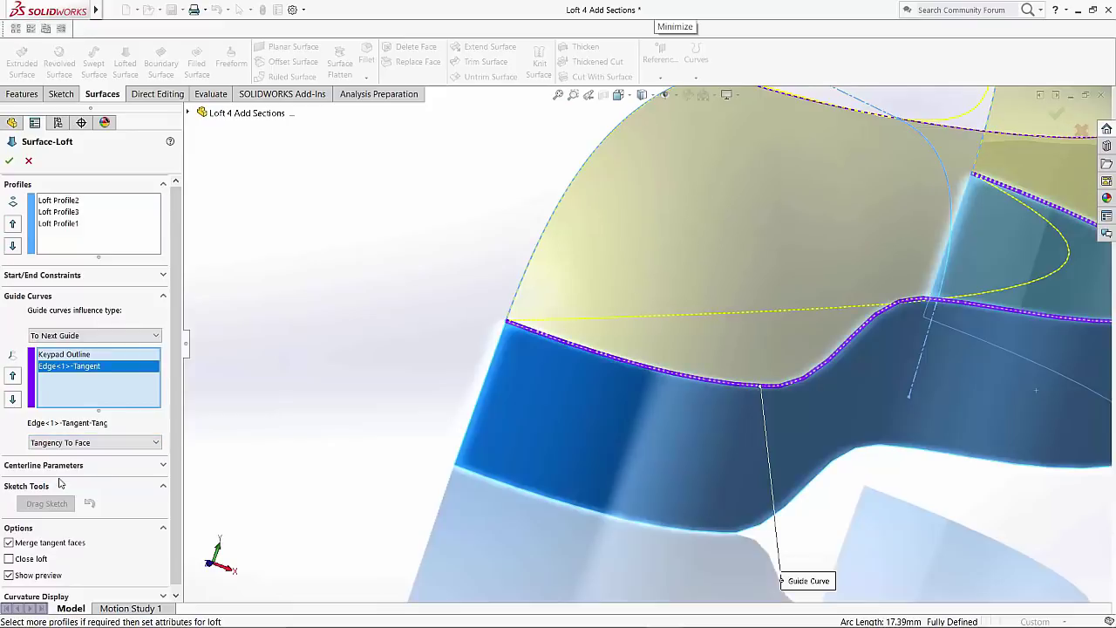
{"action": "scroll", "coordinate": [663, 353], "scroll_direction": "up", "scroll_amount": 3}
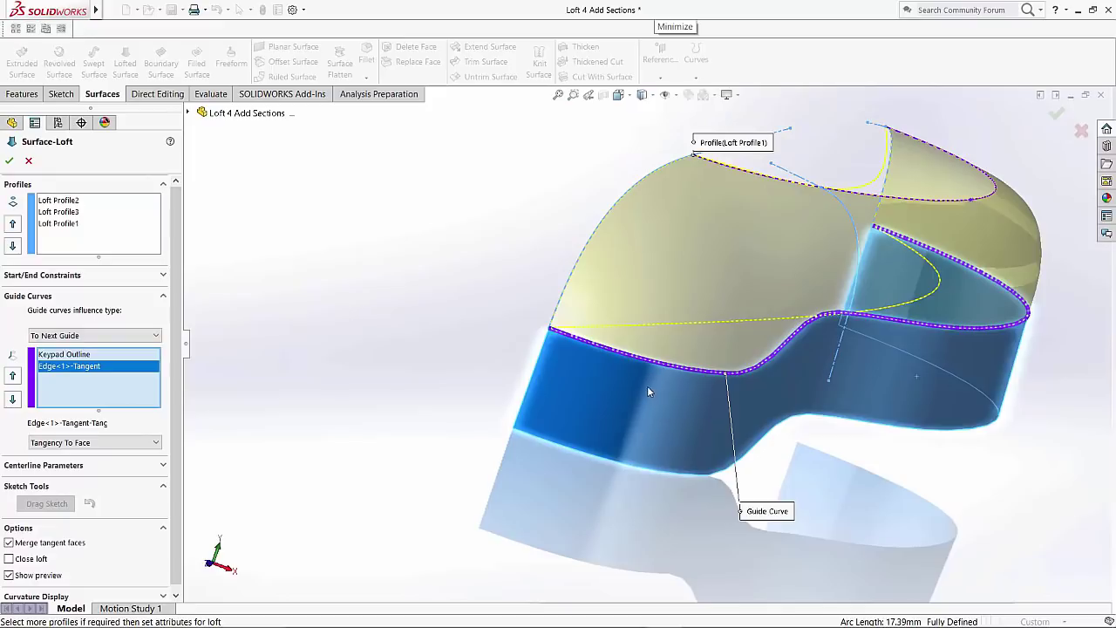
{"action": "middle_click_drag", "start_coordinate": [658, 348], "coordinate": [518, 312]}
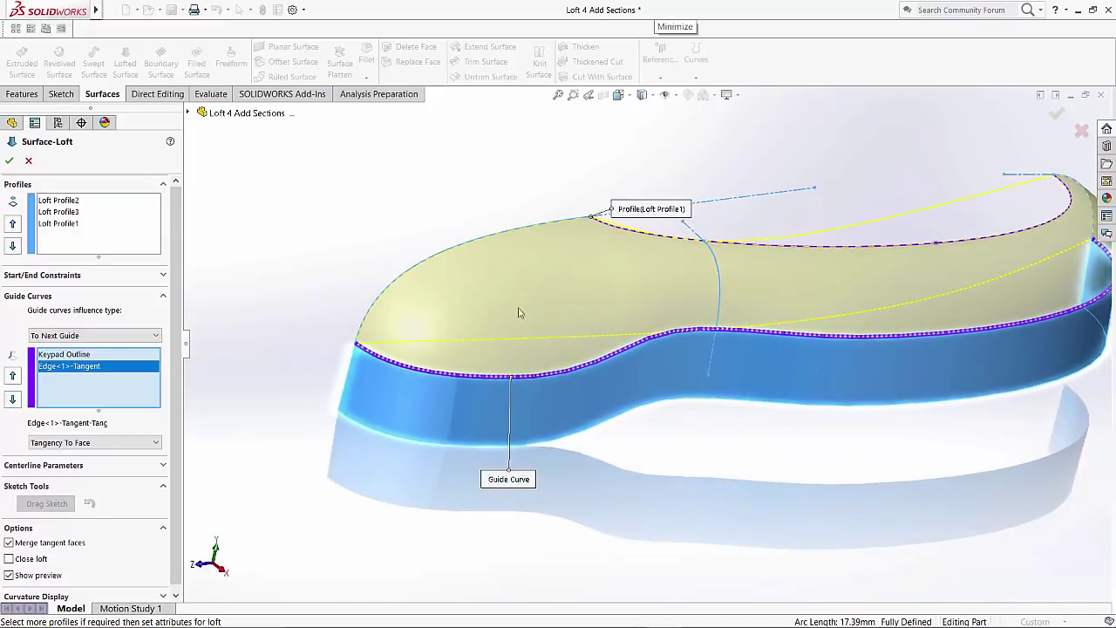
{"action": "left_click", "coordinate": [9, 162]}
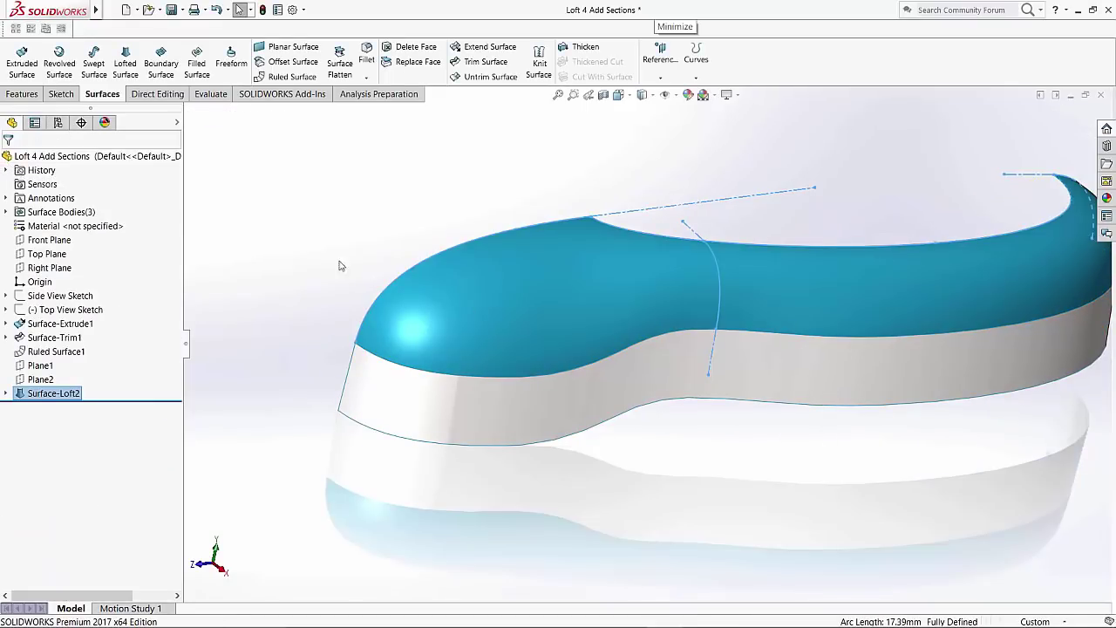
{"action": "middle_click_drag", "start_coordinate": [415, 283], "coordinate": [676, 254]}
{"action": "scroll", "coordinate": [475, 332], "scroll_direction": "down", "scroll_amount": 5}
{"action": "scroll", "coordinate": [800, 319], "scroll_direction": "up", "scroll_amount": 5}
{"action": "scroll", "coordinate": [821, 312], "scroll_direction": "down", "scroll_amount": 3}
{"action": "scroll", "coordinate": [727, 279], "scroll_direction": "up", "scroll_amount": 5}
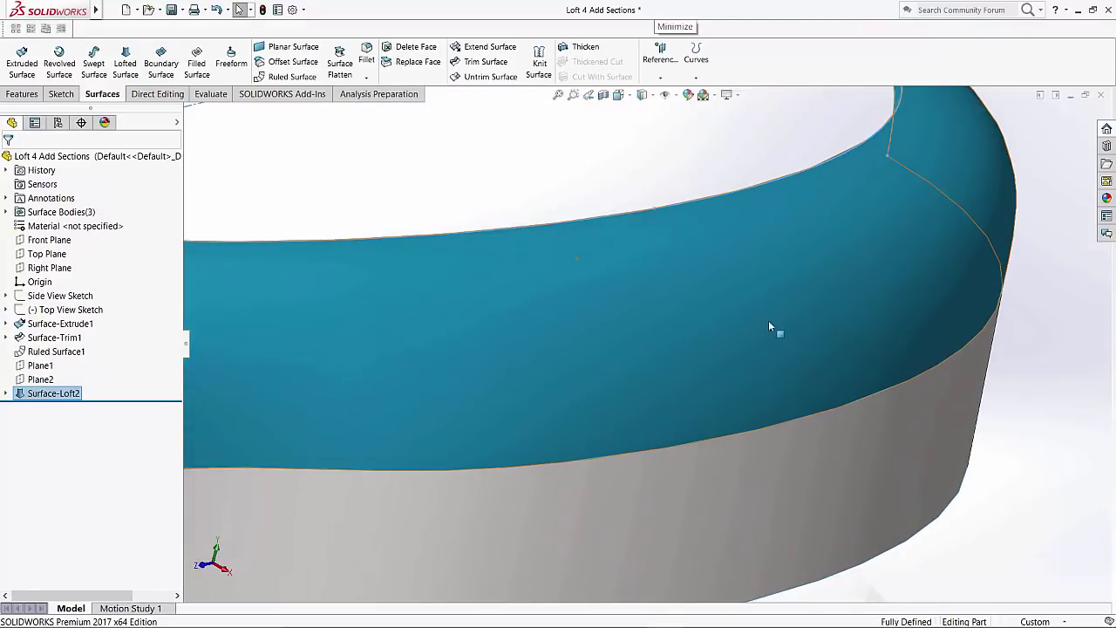
{"action": "scroll", "coordinate": [797, 302], "scroll_direction": "down", "scroll_amount": 3}
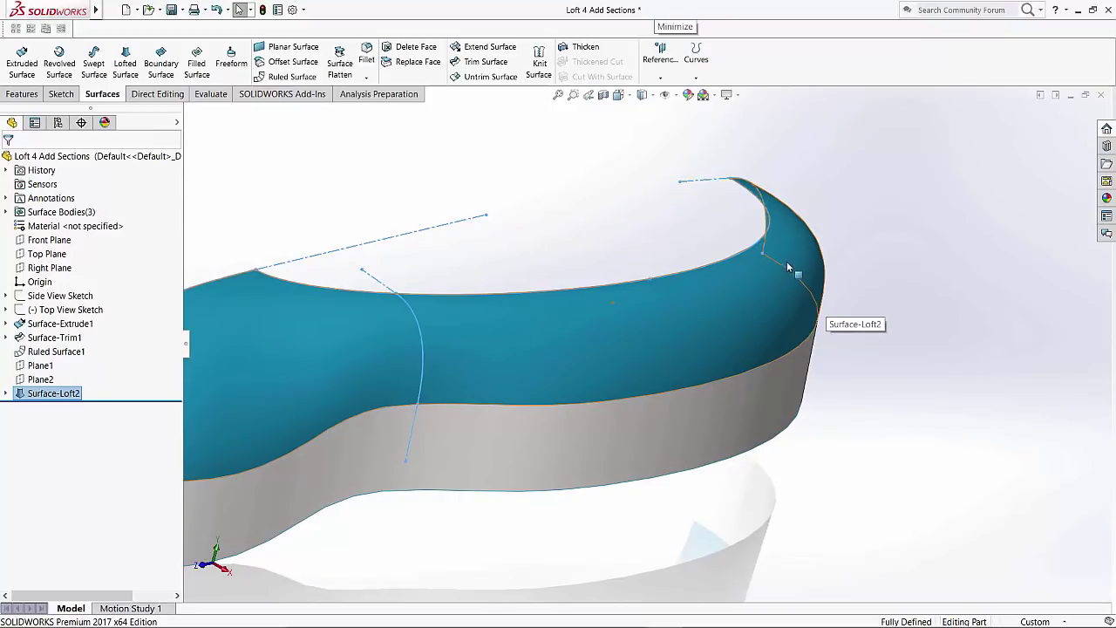
{"action": "scroll", "coordinate": [696, 340], "scroll_direction": "up", "scroll_amount": 3}
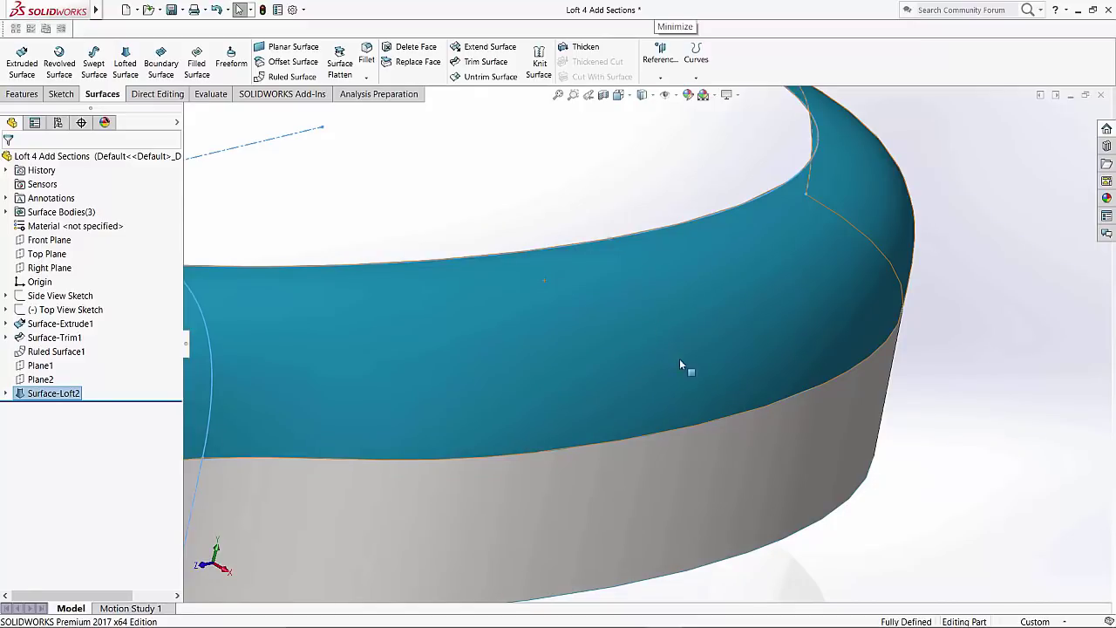
{"action": "scroll", "coordinate": [681, 364], "scroll_direction": "down", "scroll_amount": 2}
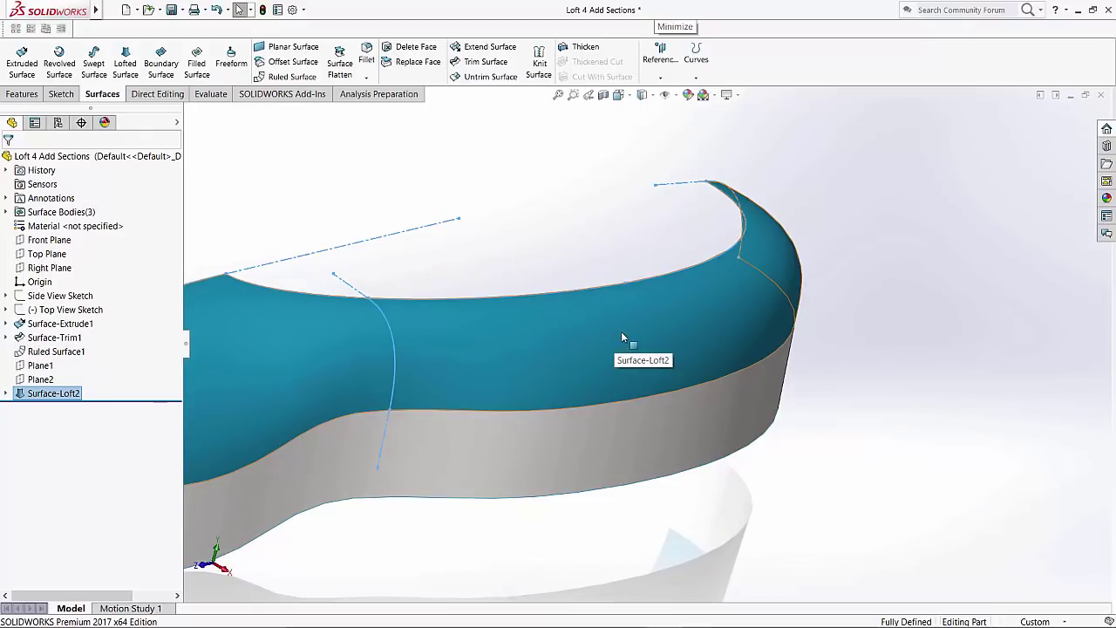
{"action": "scroll", "coordinate": [718, 354], "scroll_direction": "down", "scroll_amount": 3}
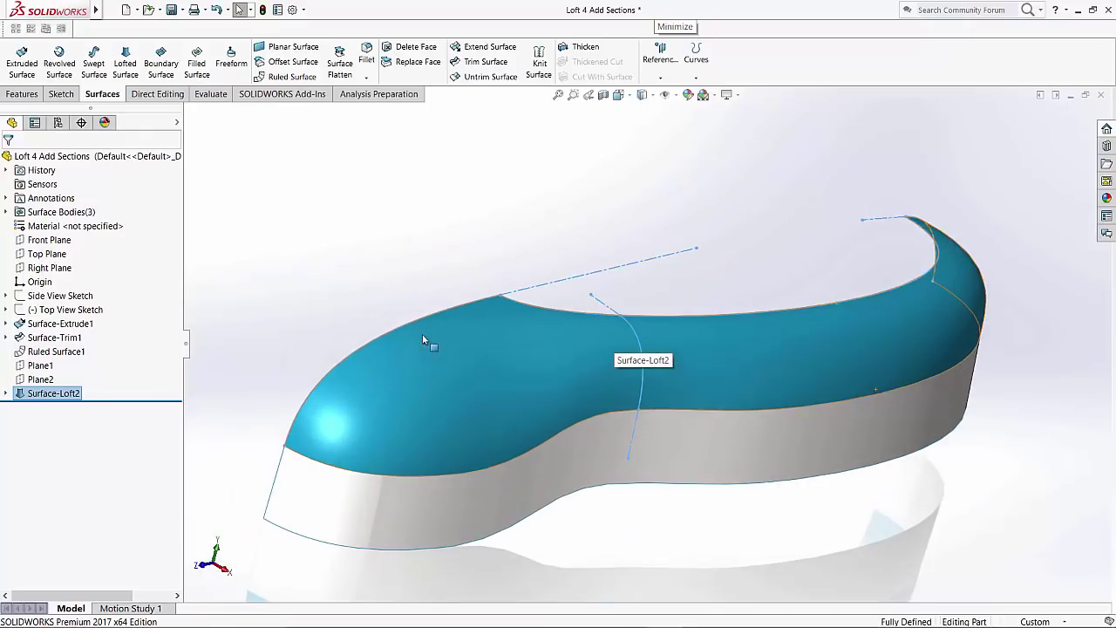
Start Add Loft Section on Surface-Loft2 from its context menu and zoom to fit
{"action": "right_click", "coordinate": [766, 370]}
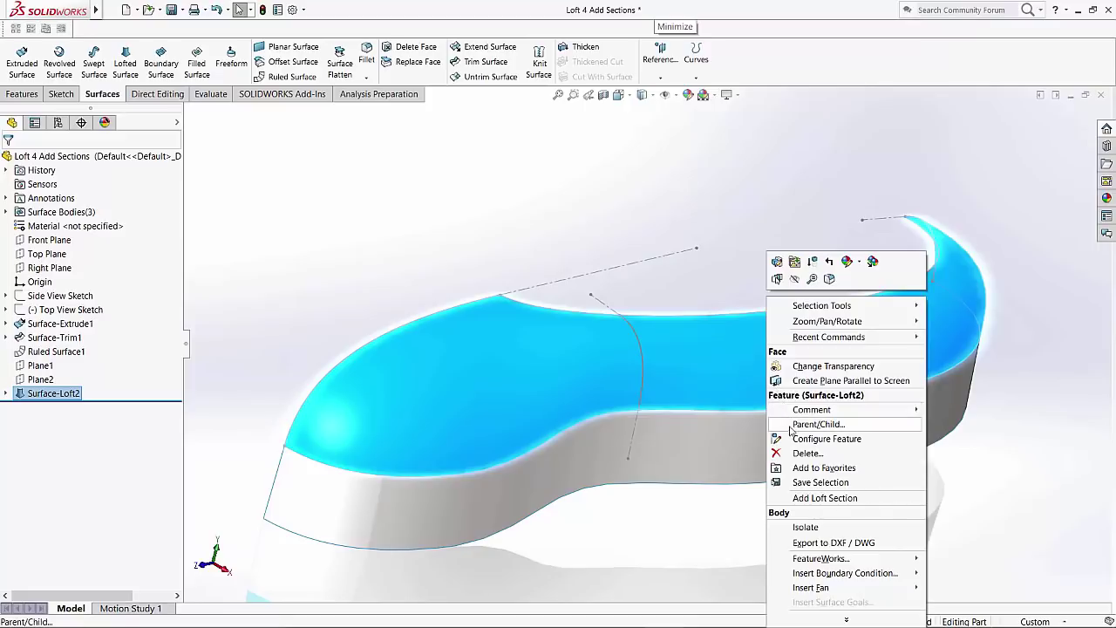
{"action": "left_click", "coordinate": [836, 499]}
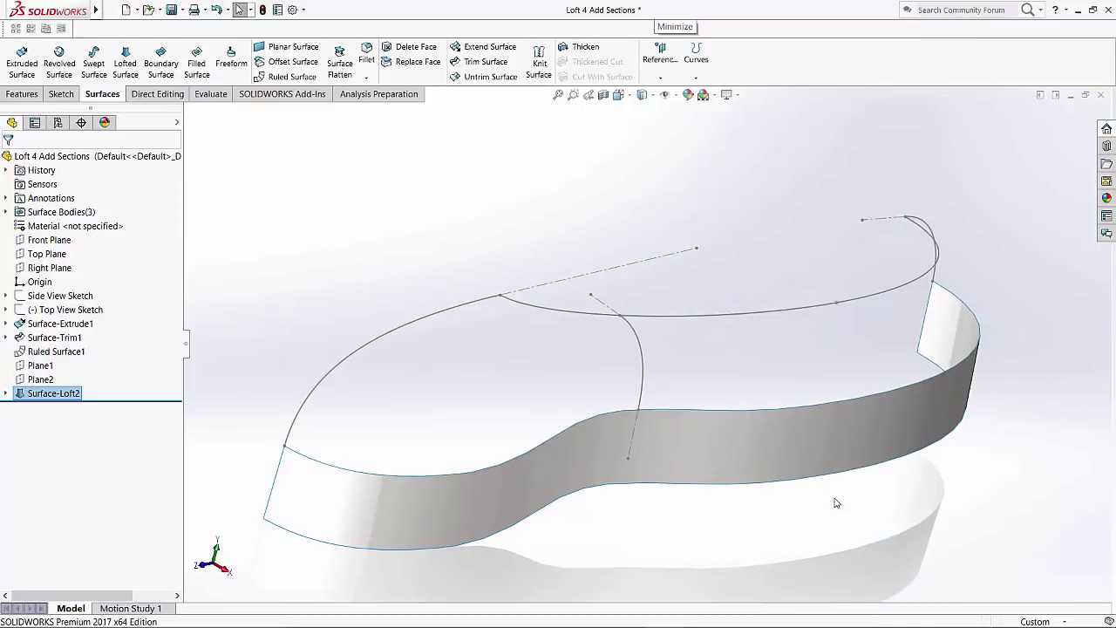
{"action": "key", "text": "f"}
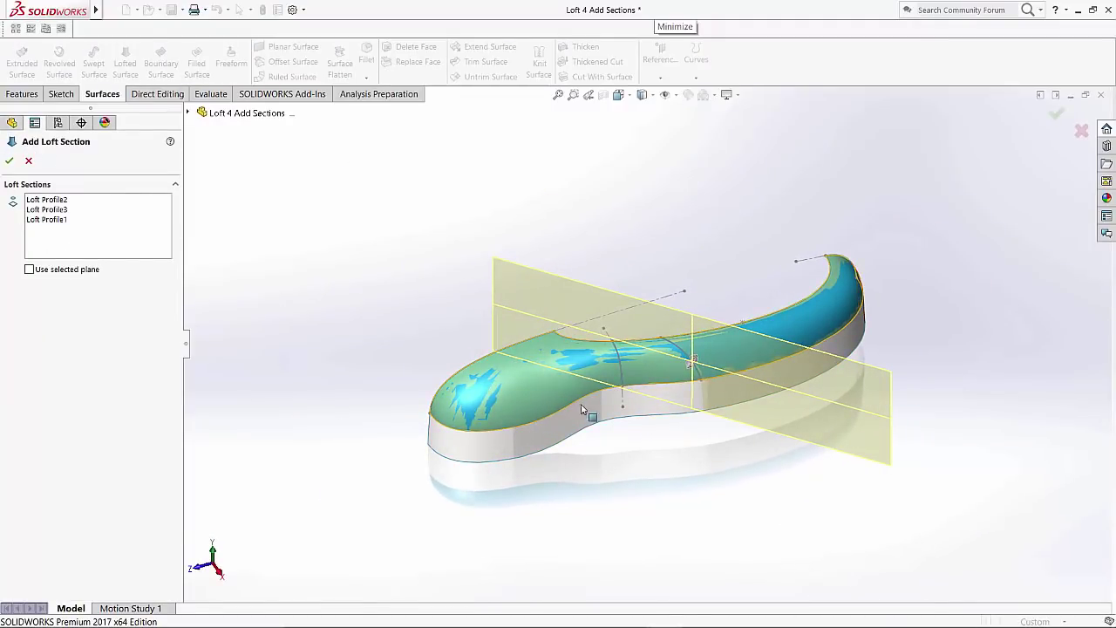
Stand the new section plane nearly upright across the narrower rear part of the loft
{"action": "scroll", "coordinate": [581, 404], "scroll_direction": "down", "scroll_amount": 3}
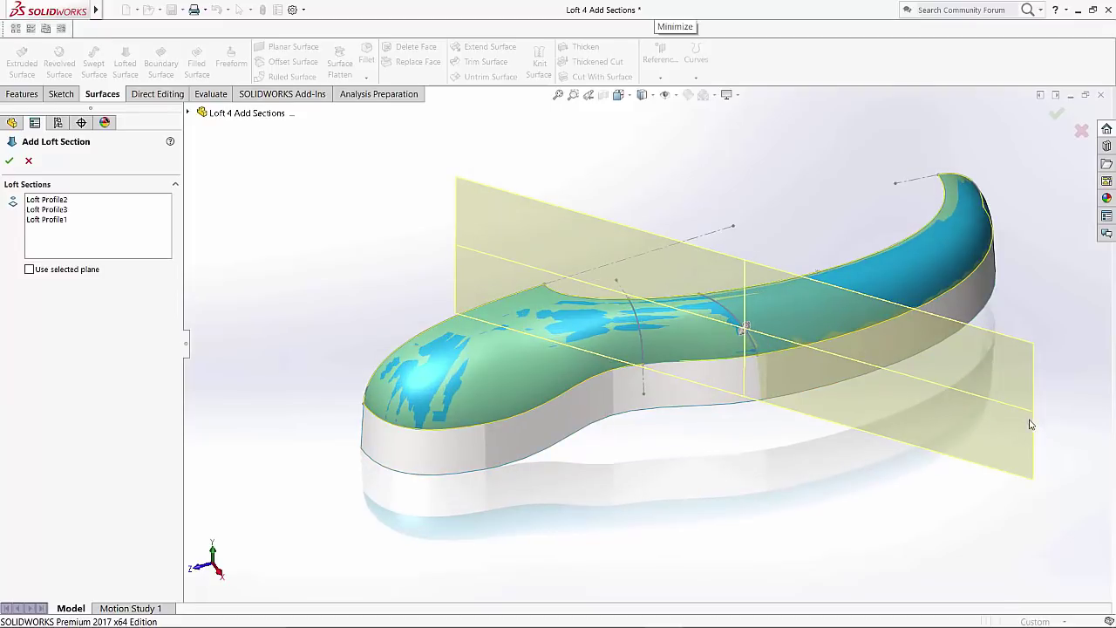
{"action": "left_click_drag", "start_coordinate": [1036, 419], "coordinate": [849, 473]}
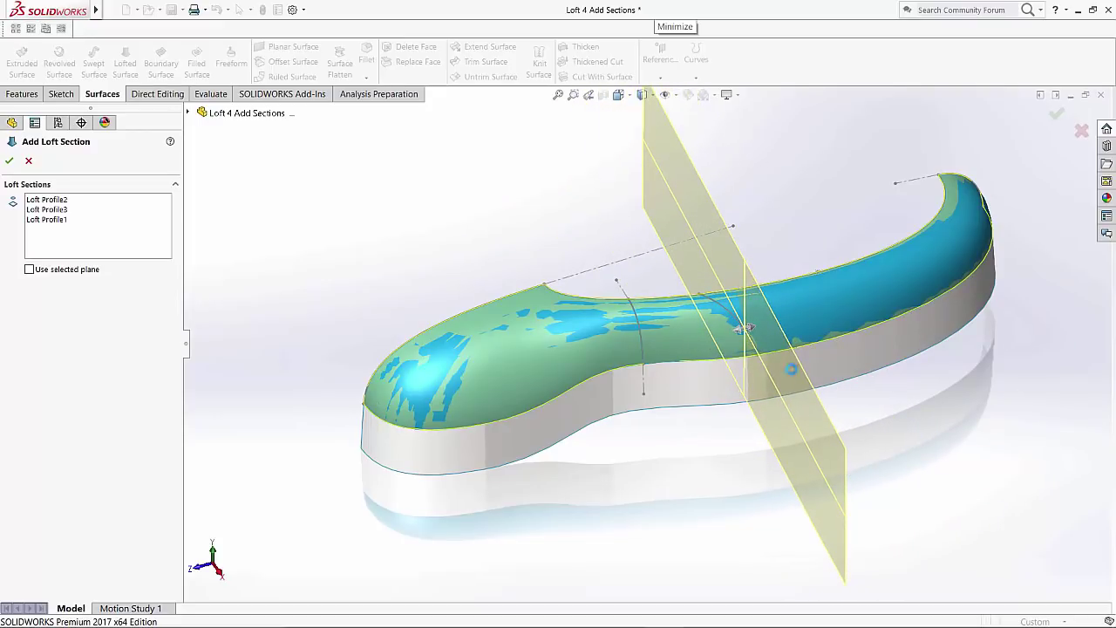
{"action": "left_click_drag", "start_coordinate": [741, 327], "coordinate": [847, 317]}
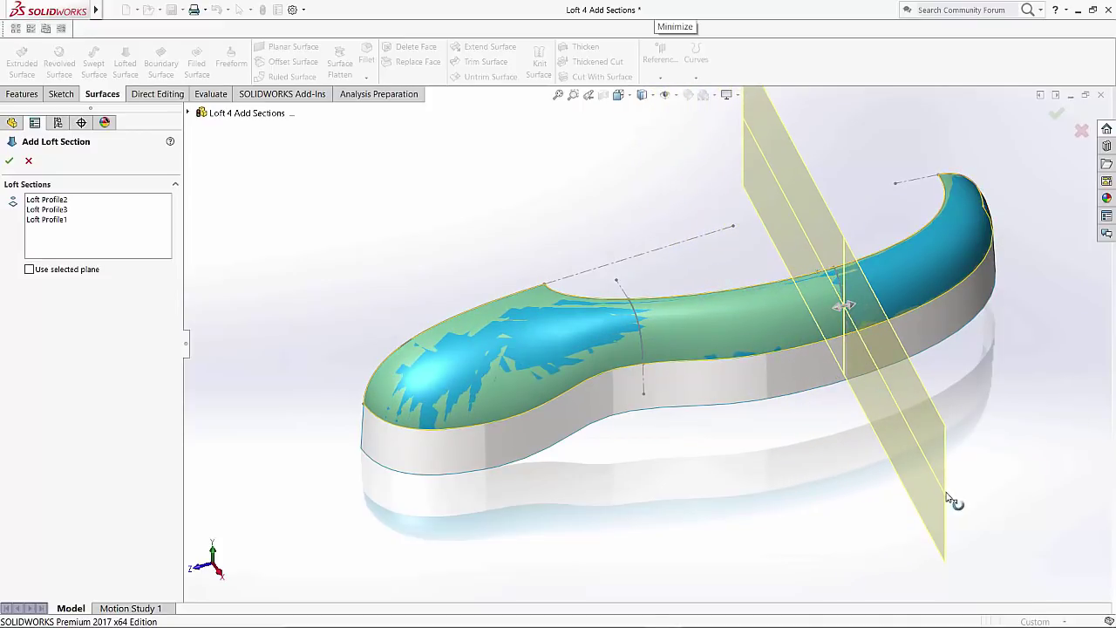
{"action": "left_click_drag", "start_coordinate": [945, 492], "coordinate": [955, 492]}
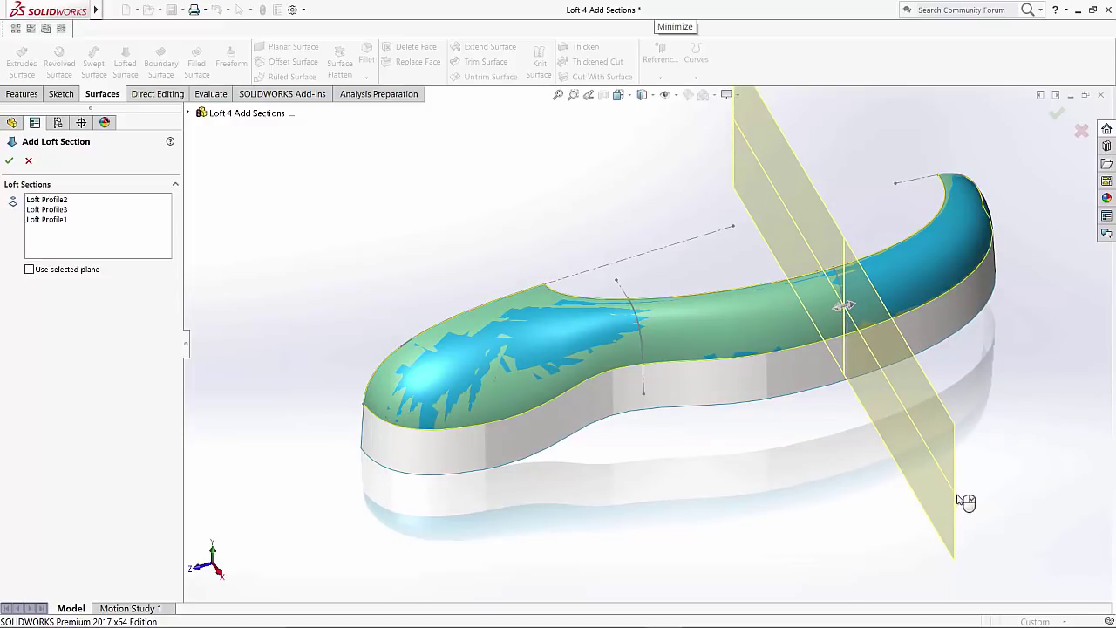
{"action": "left_click_drag", "start_coordinate": [965, 490], "coordinate": [972, 468]}
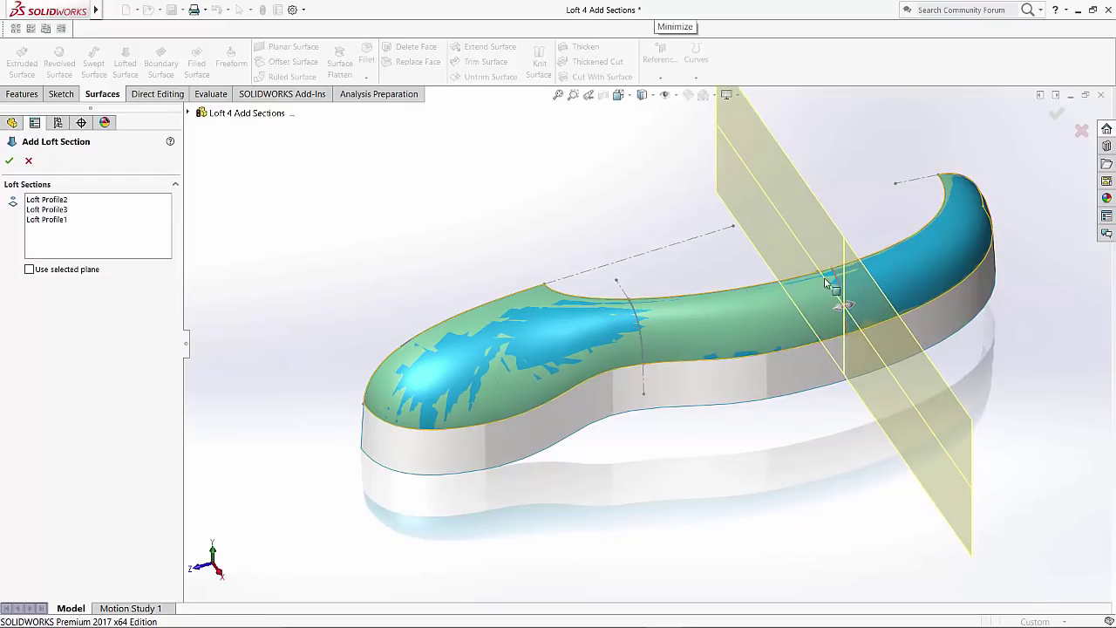
{"action": "scroll", "coordinate": [837, 284], "scroll_direction": "down", "scroll_amount": 5}
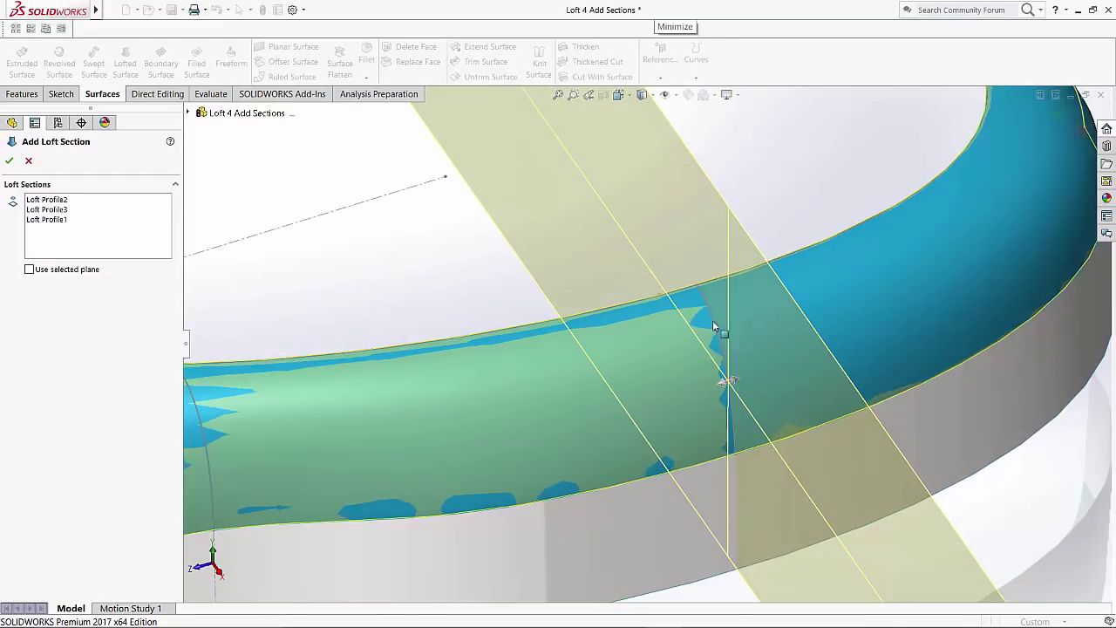
{"action": "scroll", "coordinate": [707, 317], "scroll_direction": "up", "scroll_amount": 5}
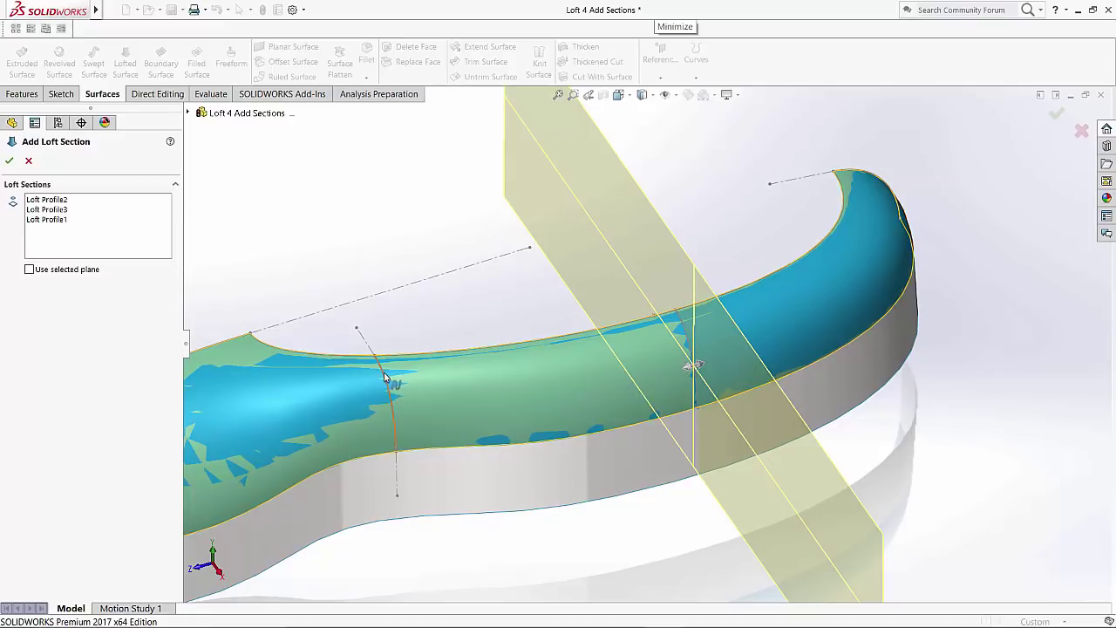
{"action": "key", "text": "z"}
{"action": "left_click_drag", "start_coordinate": [784, 516], "coordinate": [792, 516]}
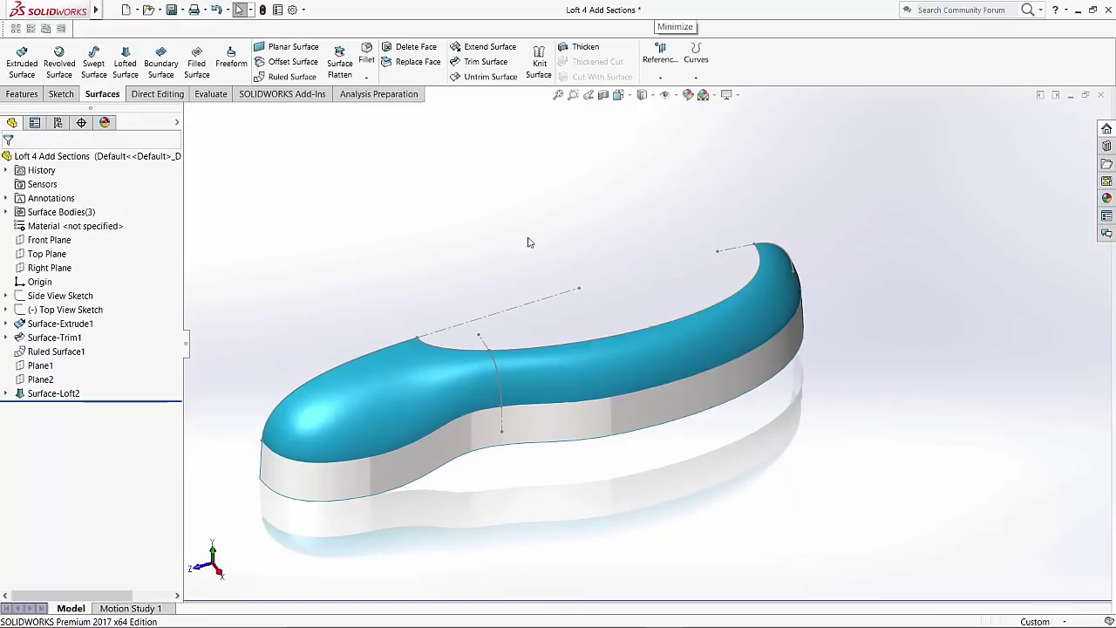
Expand Surface-Loft2 in the tree and edit its new section sketch, Sketch2
{"action": "middle_click_drag", "start_coordinate": [730, 373], "coordinate": [863, 331]}
{"action": "scroll", "coordinate": [511, 399], "scroll_direction": "up", "scroll_amount": 3}
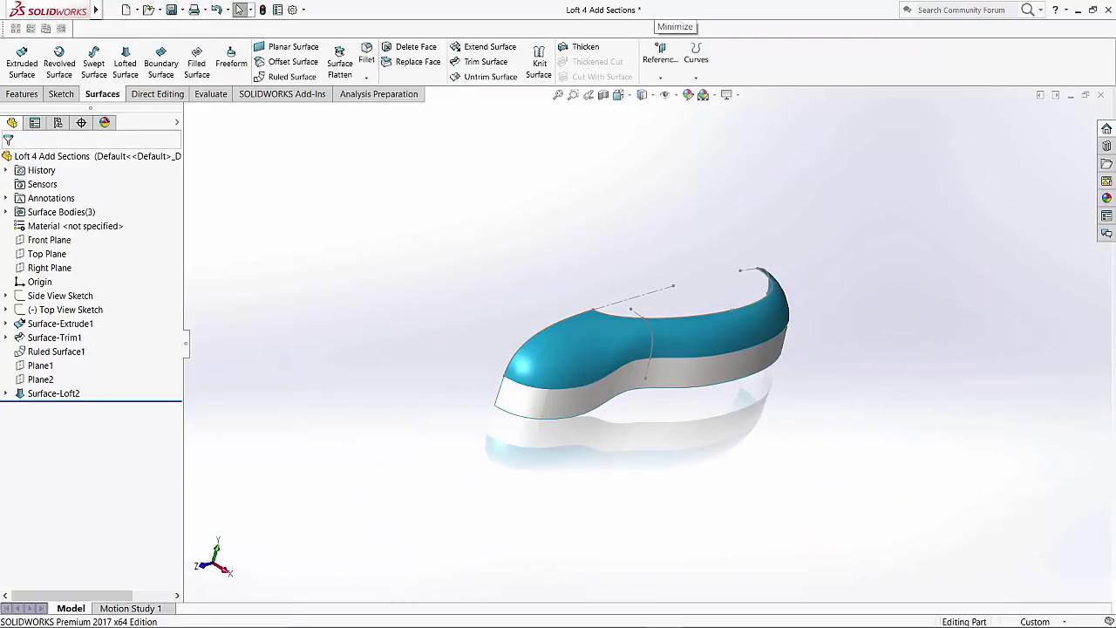
{"action": "left_click", "coordinate": [6, 393]}
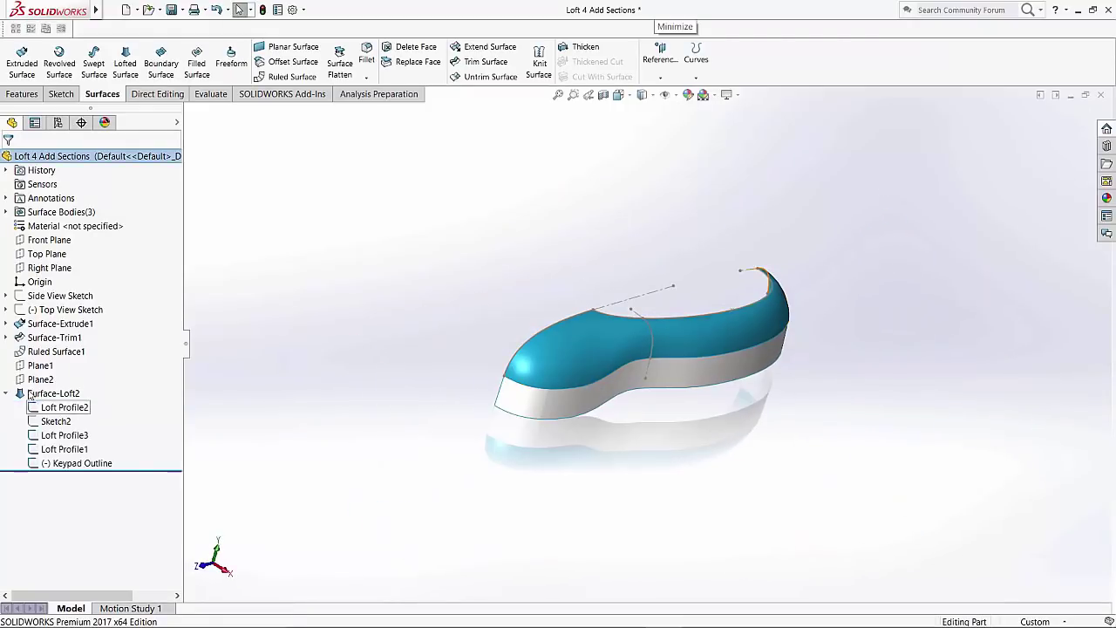
{"action": "mouse_move", "coordinate": [52, 425]}
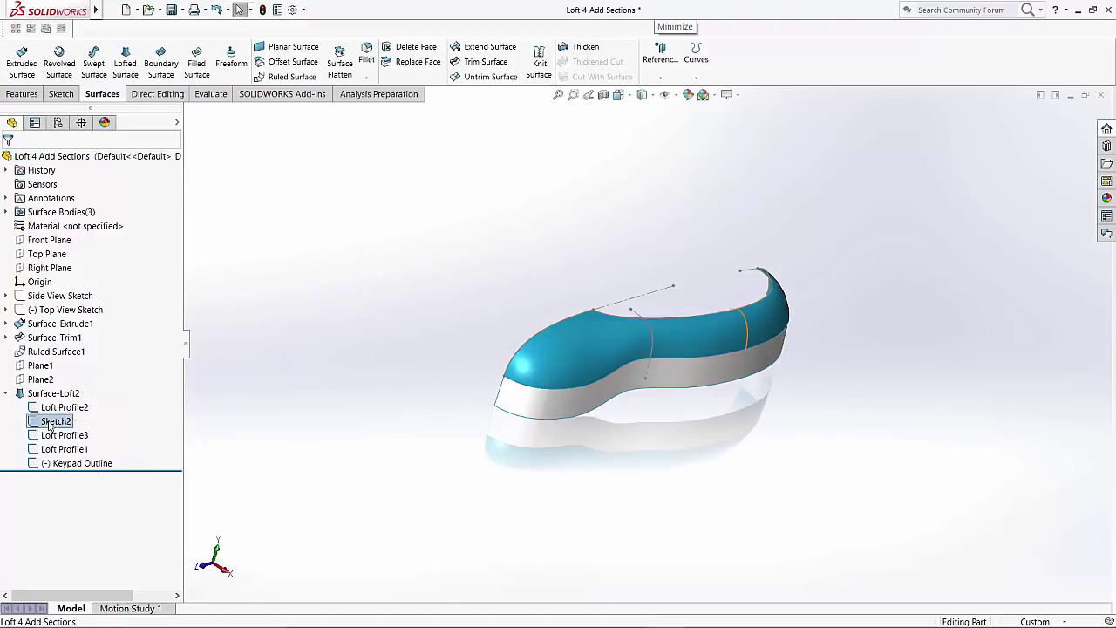
{"action": "right_click", "coordinate": [50, 422]}
{"action": "left_click", "coordinate": [59, 386]}
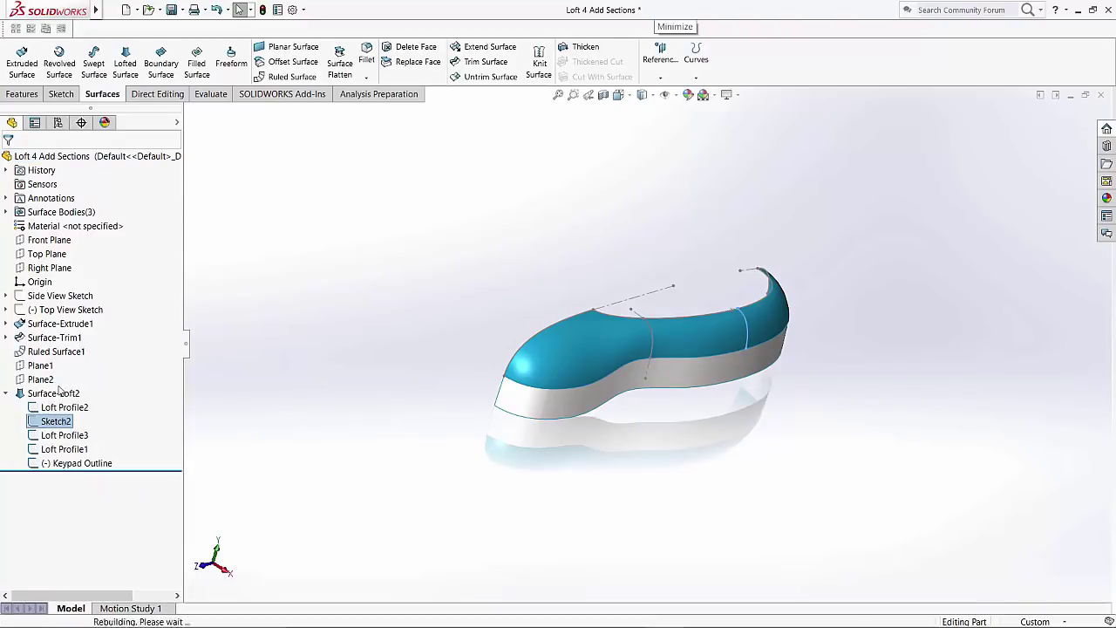
{"action": "scroll", "coordinate": [808, 293], "scroll_direction": "down", "scroll_amount": 5}
Reshape Sketch2's spline by dragging its lower and upper end tangent handles
{"action": "scroll", "coordinate": [807, 294], "scroll_direction": "down", "scroll_amount": 3}
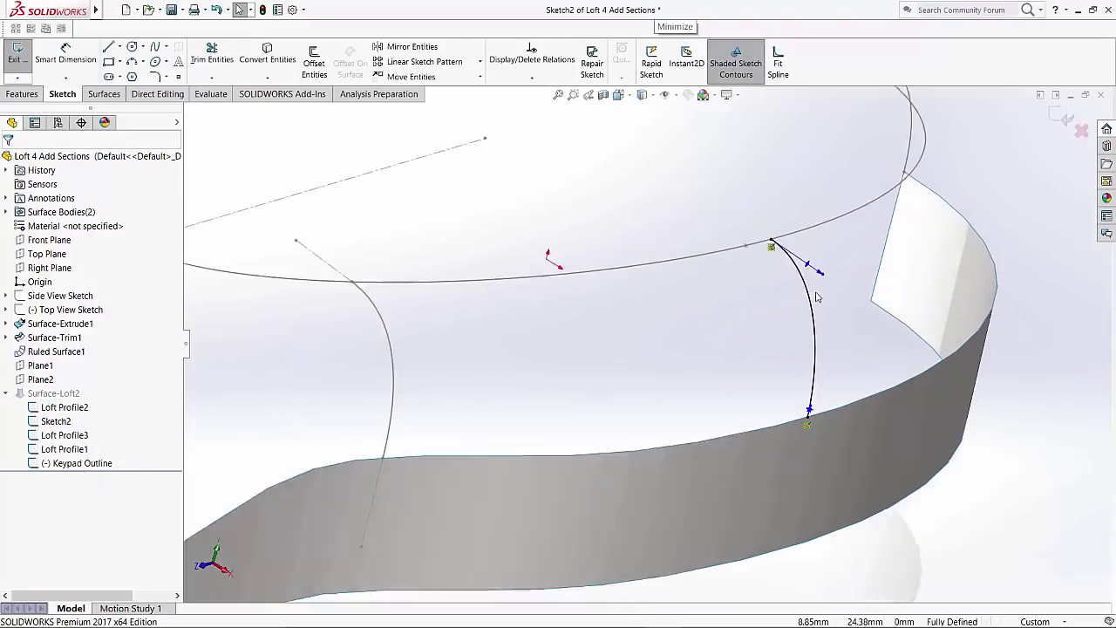
{"action": "left_click_drag", "start_coordinate": [802, 437], "coordinate": [834, 380]}
{"action": "left_click_drag", "start_coordinate": [812, 272], "coordinate": [835, 281]}
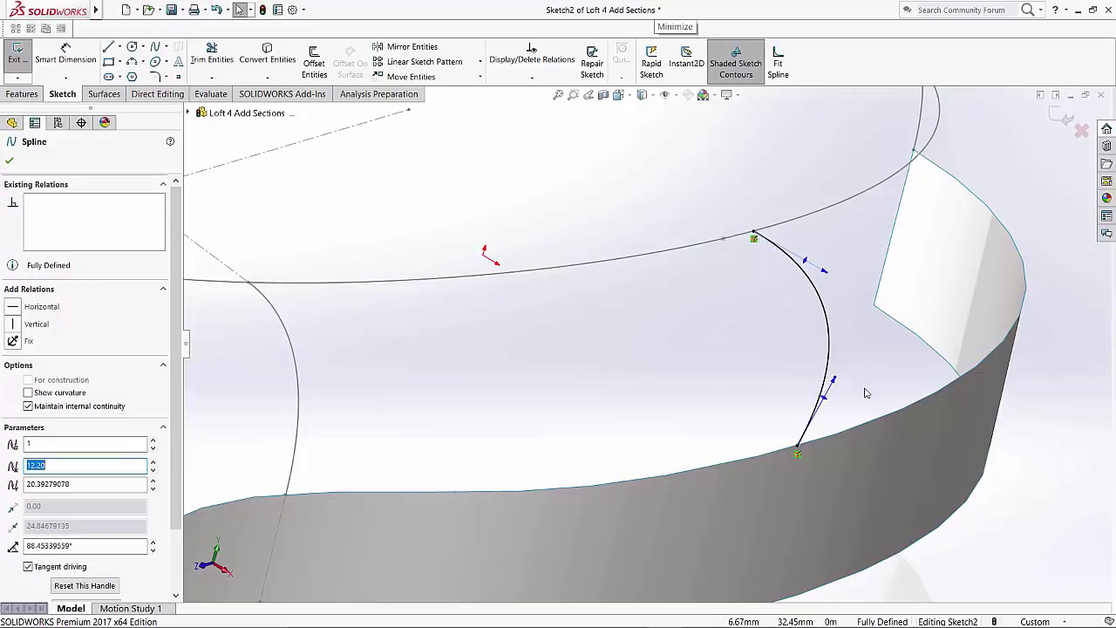
{"action": "middle_click_drag", "start_coordinate": [840, 379], "coordinate": [872, 364]}
{"action": "middle_click_drag", "start_coordinate": [877, 350], "coordinate": [871, 367]}
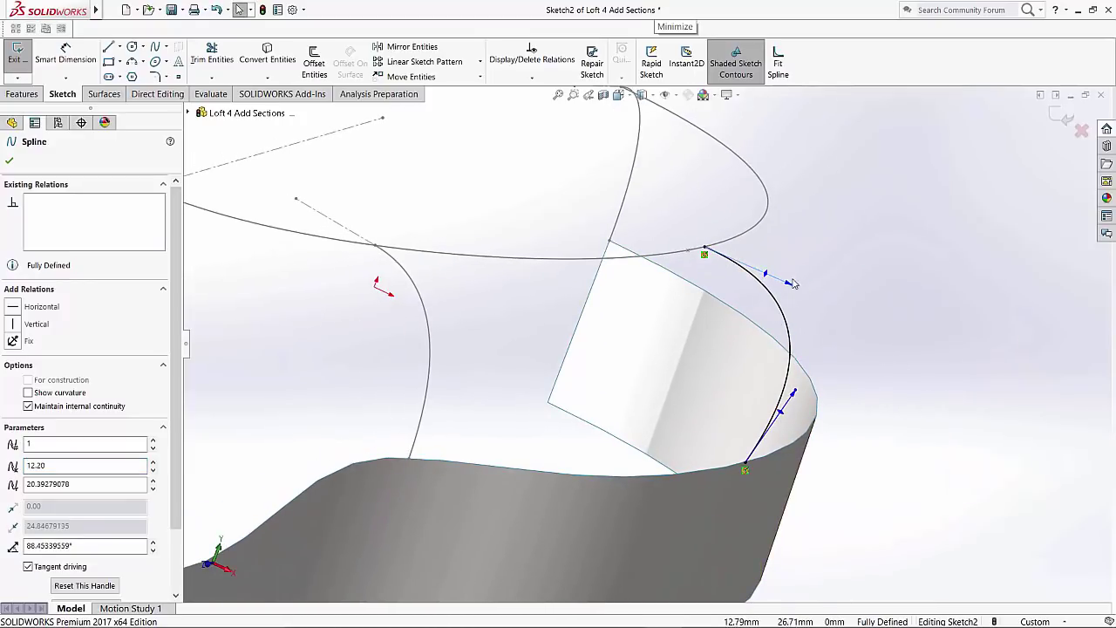
{"action": "left_click_drag", "start_coordinate": [792, 285], "coordinate": [782, 277]}
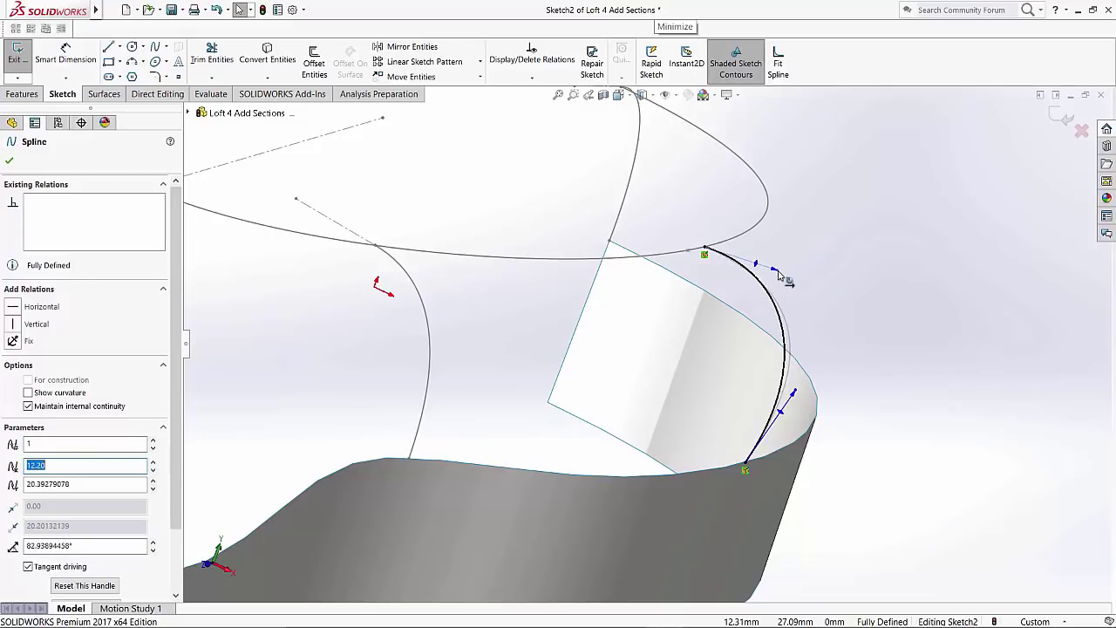
Check the reshaped spline from several angles, then exit the sketch to rebuild Surface-Loft2
{"action": "middle_click_drag", "start_coordinate": [828, 322], "coordinate": [656, 280]}
{"action": "middle_click_drag", "start_coordinate": [722, 339], "coordinate": [503, 386]}
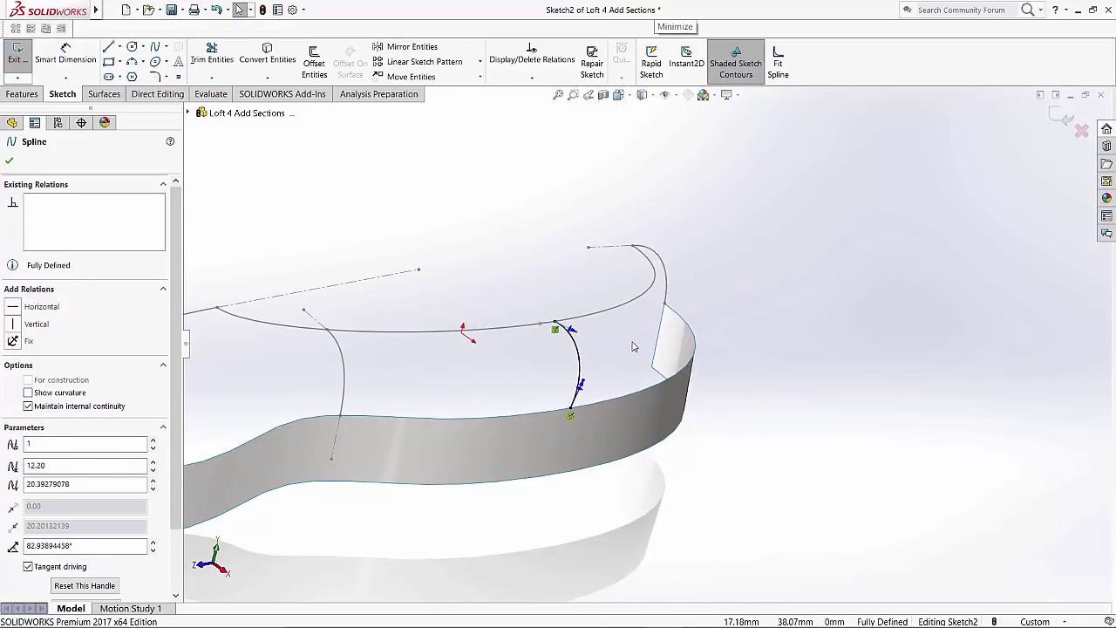
{"action": "middle_click_drag", "start_coordinate": [660, 340], "coordinate": [690, 323]}
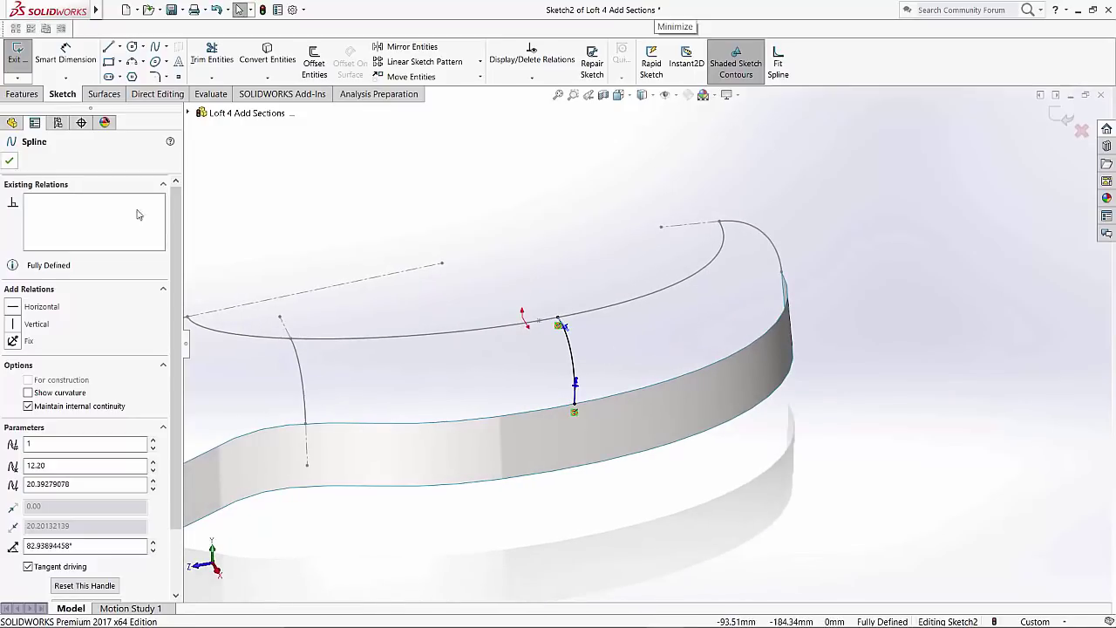
{"action": "mouse_move", "coordinate": [652, 347]}
{"action": "middle_mouse_down"}
{"action": "mouse_move", "coordinate": [720, 331]}
{"action": "mouse_move", "coordinate": [540, 366]}
{"action": "mouse_move", "coordinate": [581, 341]}
{"action": "mouse_move", "coordinate": [567, 369]}
{"action": "middle_mouse_up"}
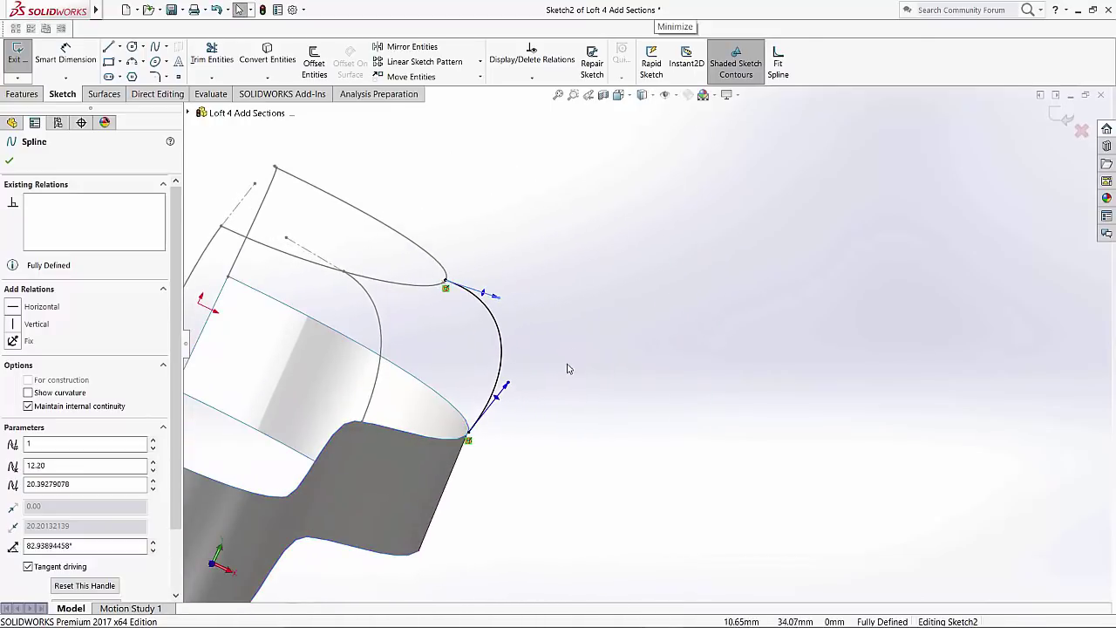
{"action": "left_click", "coordinate": [1060, 119]}
{"action": "mouse_move", "coordinate": [759, 344]}
{"action": "middle_mouse_down"}
{"action": "mouse_move", "coordinate": [725, 351]}
{"action": "mouse_move", "coordinate": [707, 327]}
{"action": "mouse_move", "coordinate": [590, 331]}
{"action": "mouse_move", "coordinate": [568, 304]}
{"action": "mouse_move", "coordinate": [499, 322]}
{"action": "mouse_move", "coordinate": [616, 331]}
{"action": "mouse_move", "coordinate": [499, 347]}
{"action": "middle_mouse_up"}
{"action": "middle_click_drag", "start_coordinate": [559, 385], "coordinate": [511, 379]}
{"action": "scroll", "coordinate": [511, 379], "scroll_direction": "up", "scroll_amount": 5}
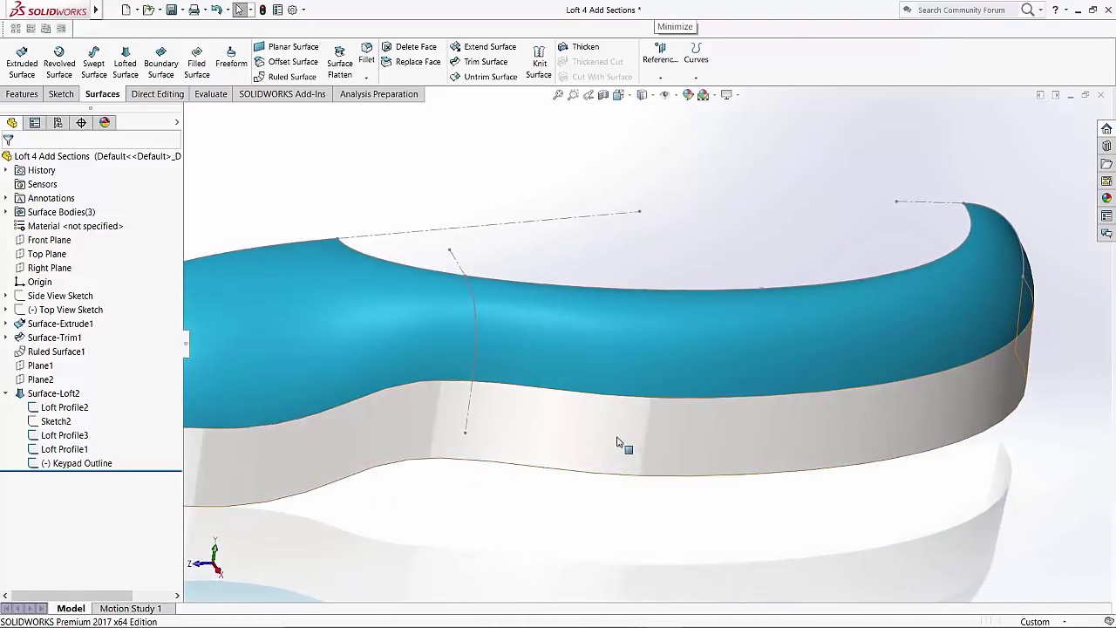
{"action": "scroll", "coordinate": [616, 443], "scroll_direction": "down", "scroll_amount": 5}
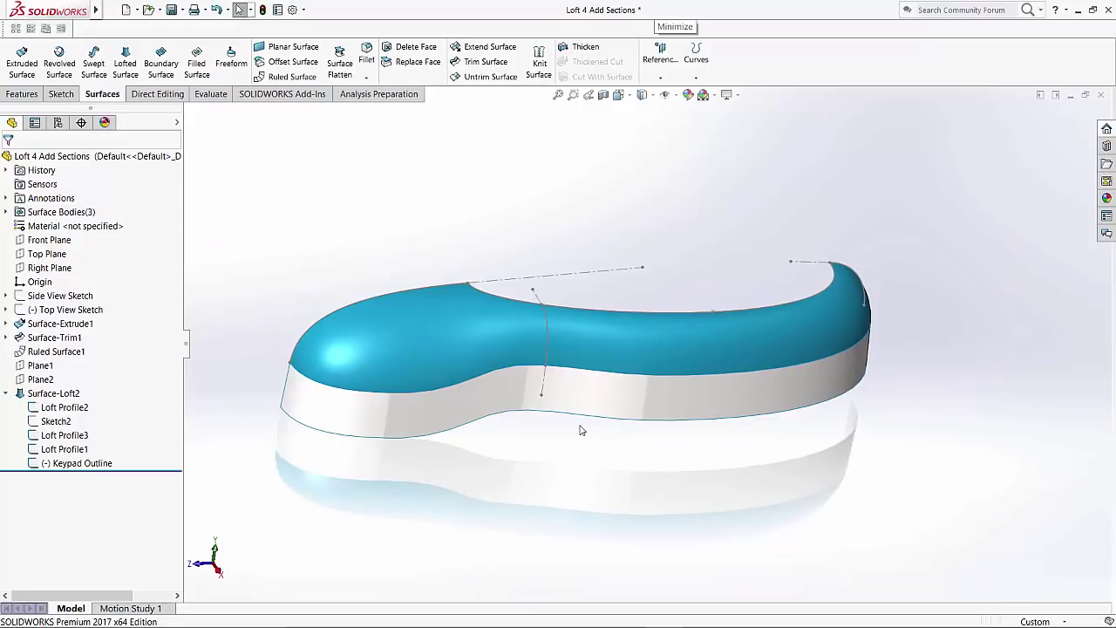